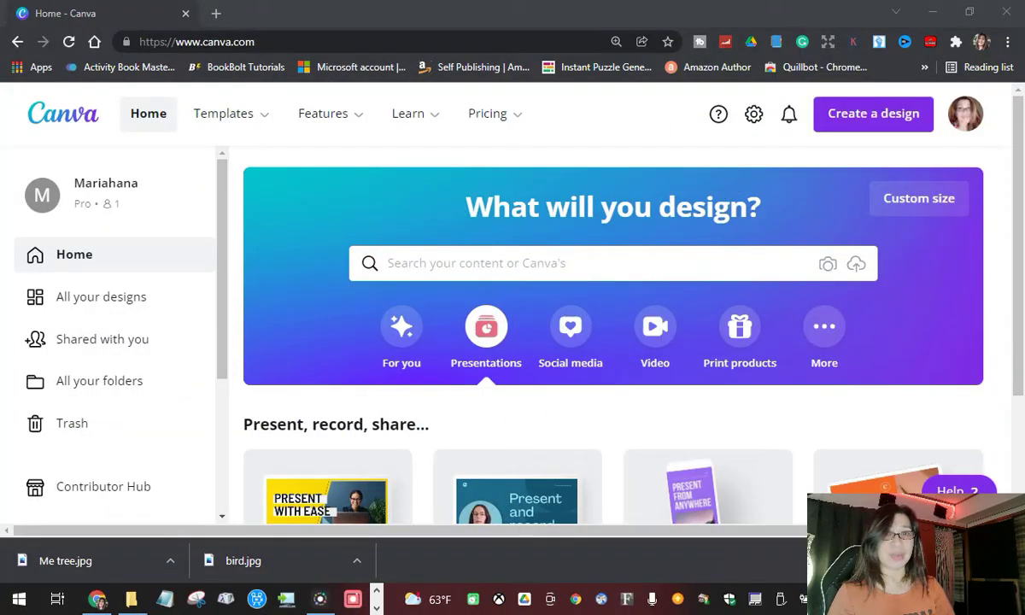
Create a blank presentation and add the uploaded selfie of the woman in a red cap to the page
{"action": "left_click", "coordinate": [444, 440]}
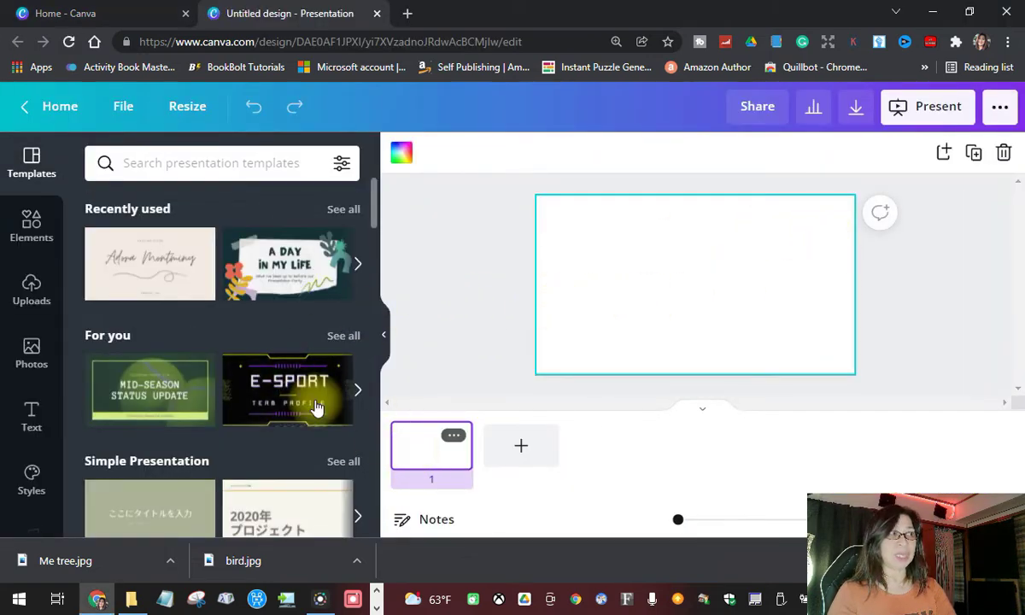
{"action": "left_click", "coordinate": [31, 295]}
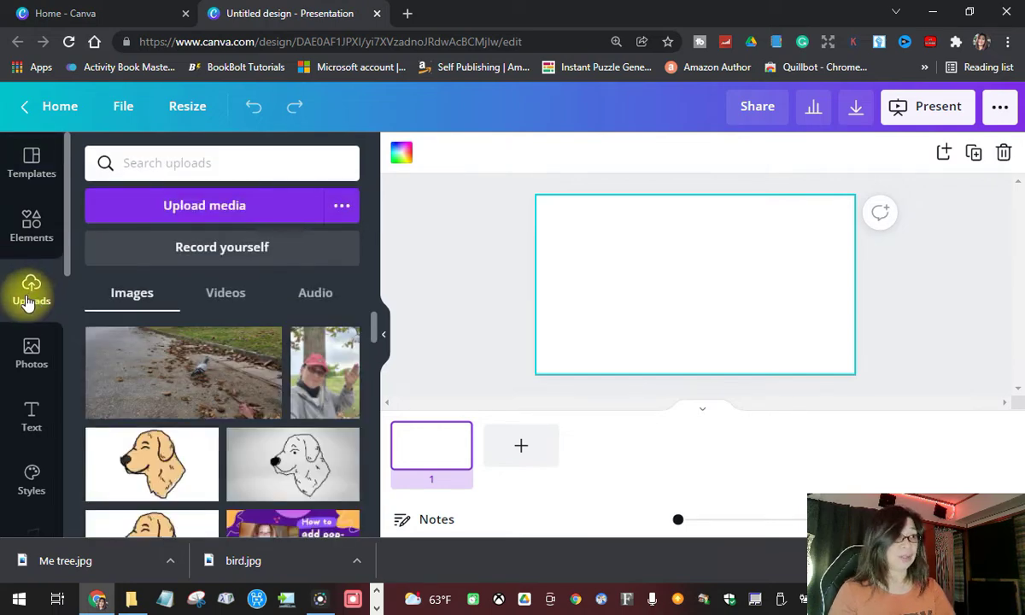
{"action": "scroll", "coordinate": [137, 401], "scroll_direction": "down", "scroll_amount": 1}
{"action": "scroll", "coordinate": [134, 397], "scroll_direction": "down", "scroll_amount": 1}
{"action": "scroll", "coordinate": [137, 403], "scroll_direction": "up", "scroll_amount": 2}
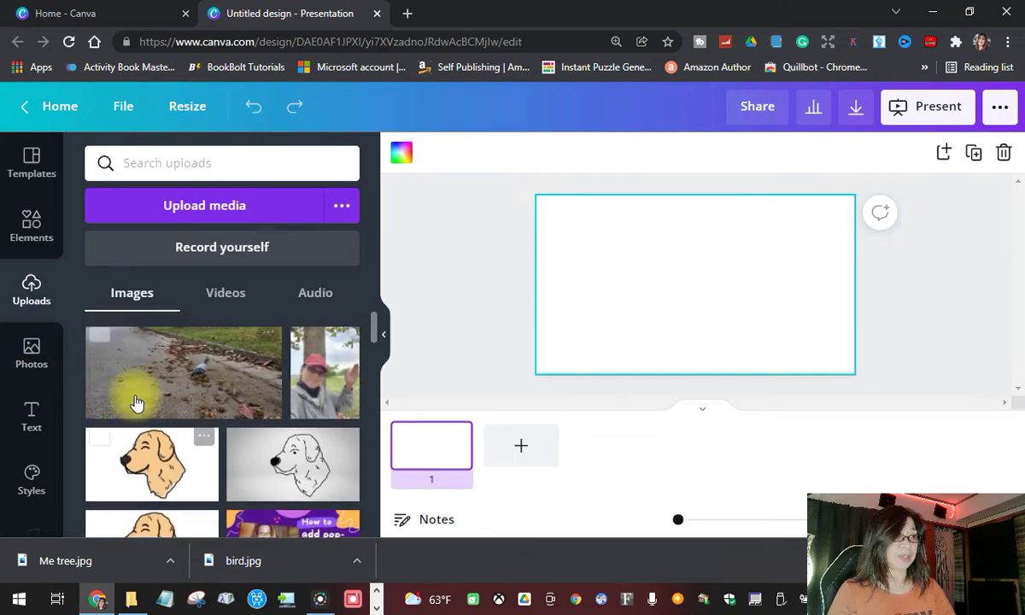
{"action": "left_click", "coordinate": [318, 396]}
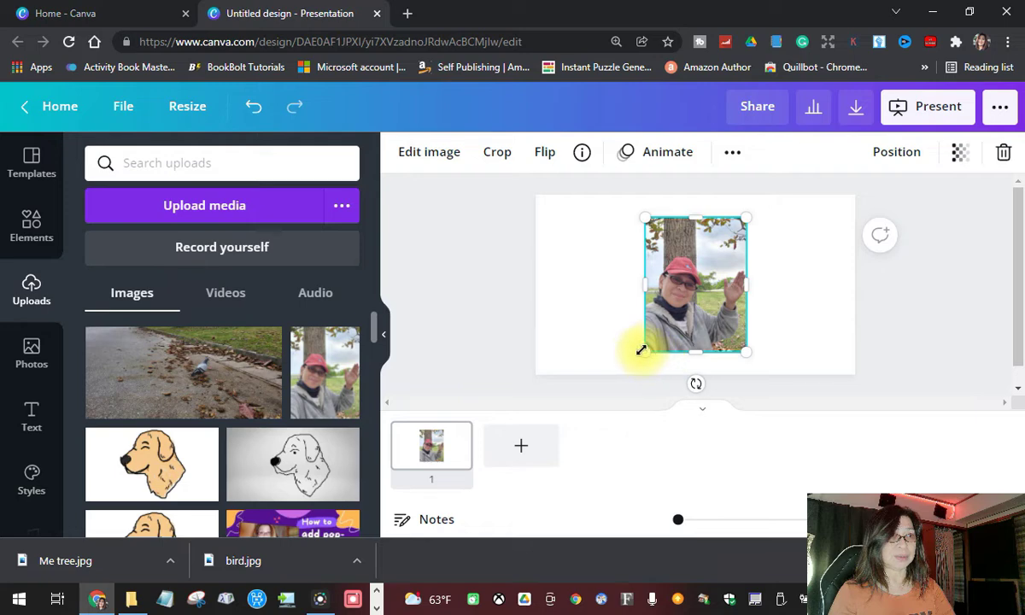
Enlarge the selfie to nearly the full page height and shift it slightly toward the page's left
{"action": "left_click_drag", "start_coordinate": [644, 347], "coordinate": [638, 379]}
{"action": "mouse_move", "coordinate": [709, 309]}
{"action": "left_mouse_down"}
{"action": "mouse_move", "coordinate": [702, 293]}
{"action": "mouse_move", "coordinate": [692, 307]}
{"action": "left_mouse_up"}
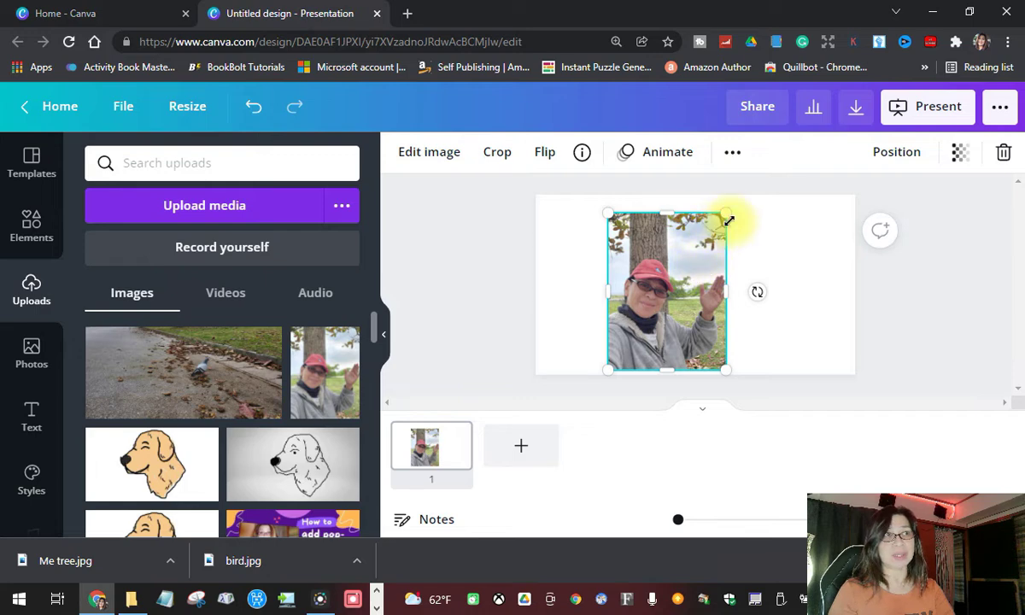
{"action": "left_click_drag", "start_coordinate": [726, 213], "coordinate": [734, 203]}
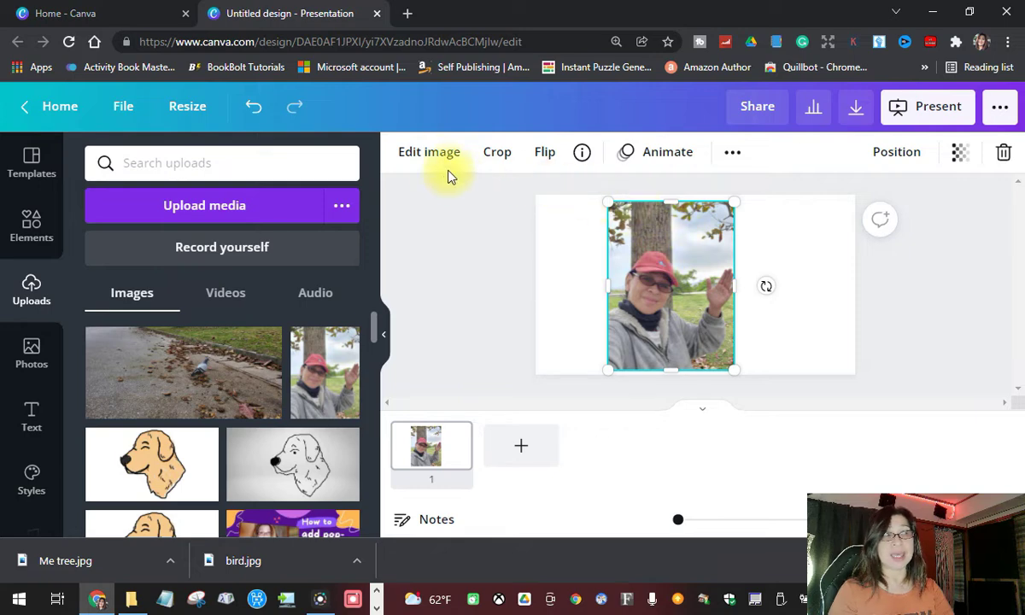
Remove the selfie's background and move the cutout to the left side of the page
{"action": "left_click", "coordinate": [419, 152]}
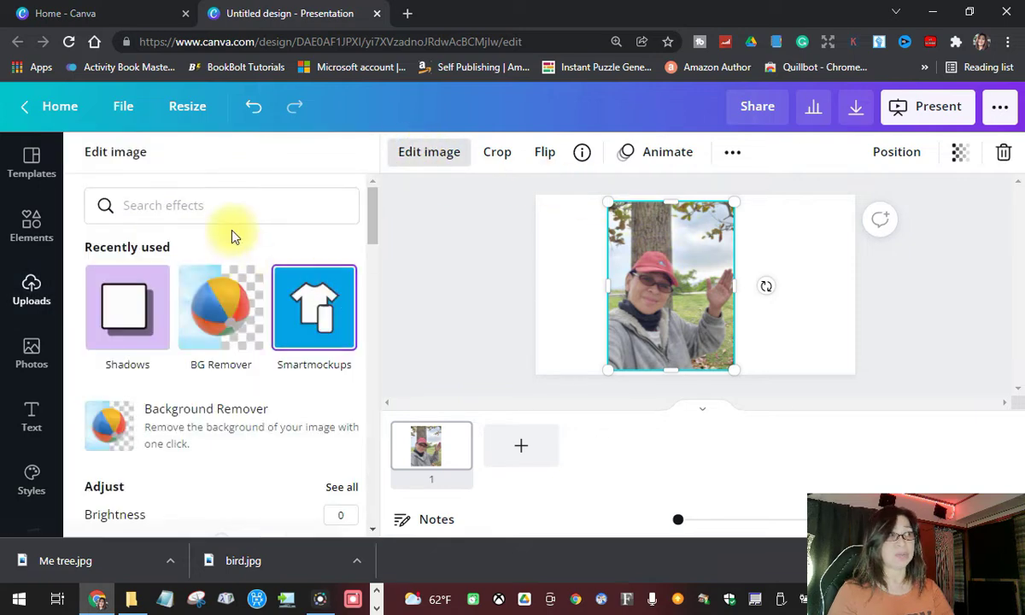
{"action": "left_click", "coordinate": [201, 432]}
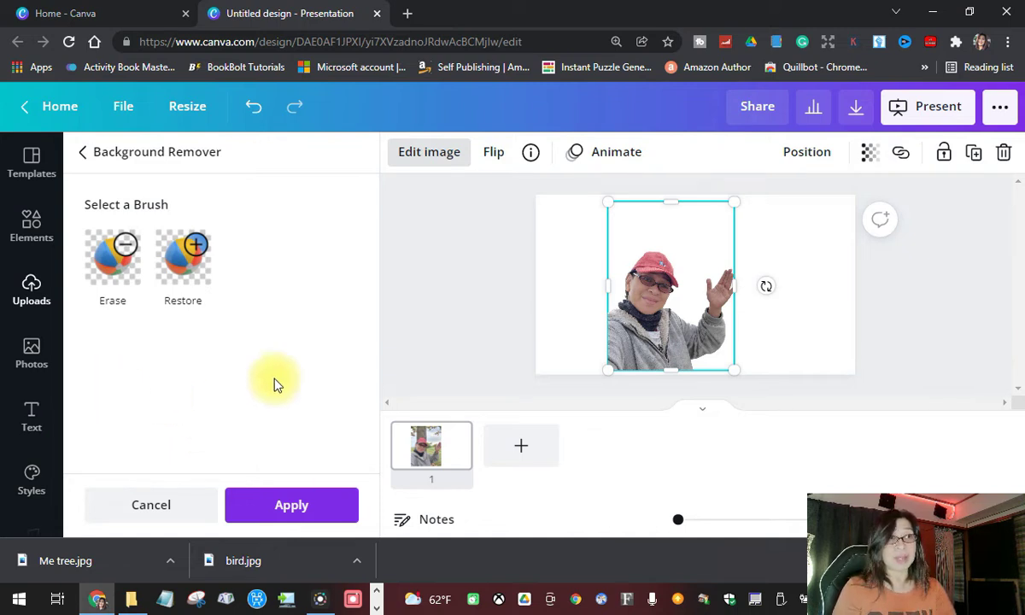
{"action": "left_click_drag", "start_coordinate": [677, 327], "coordinate": [623, 320]}
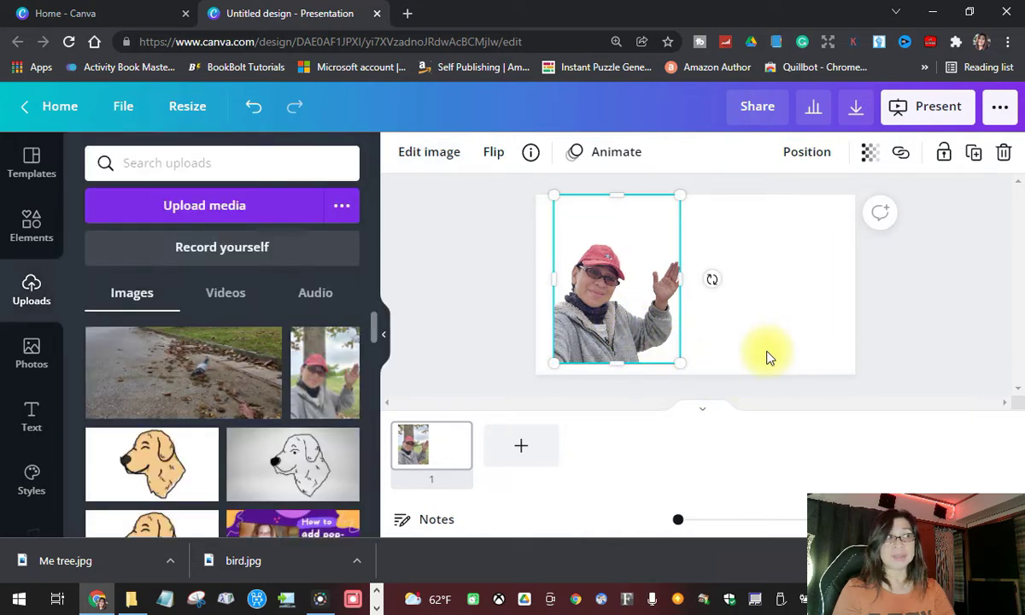
Add a second copy of the selfie on the page's right side and flip it horizontally
{"action": "left_click", "coordinate": [334, 391]}
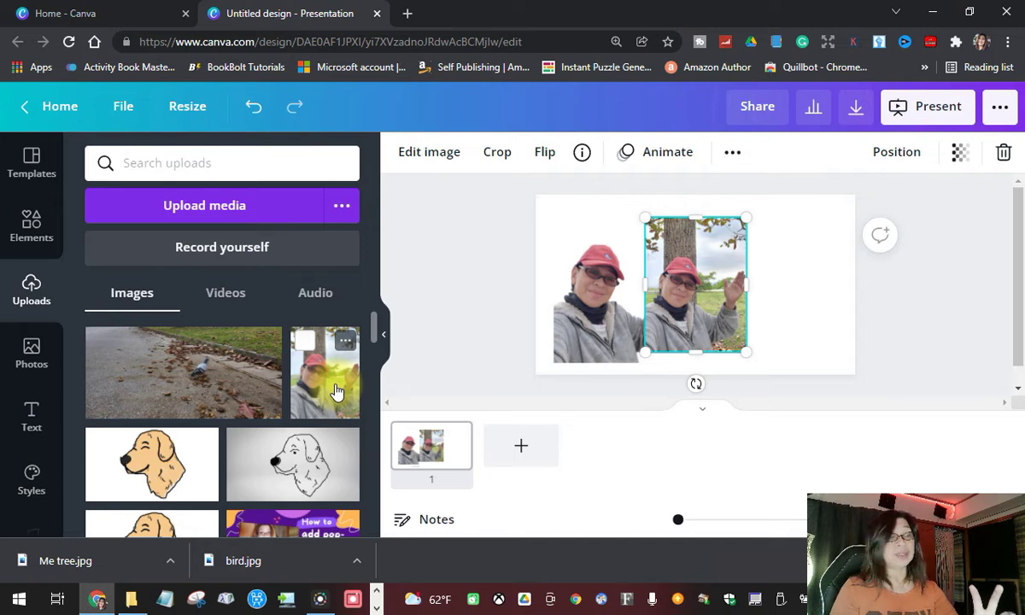
{"action": "left_click_drag", "start_coordinate": [691, 314], "coordinate": [764, 323]}
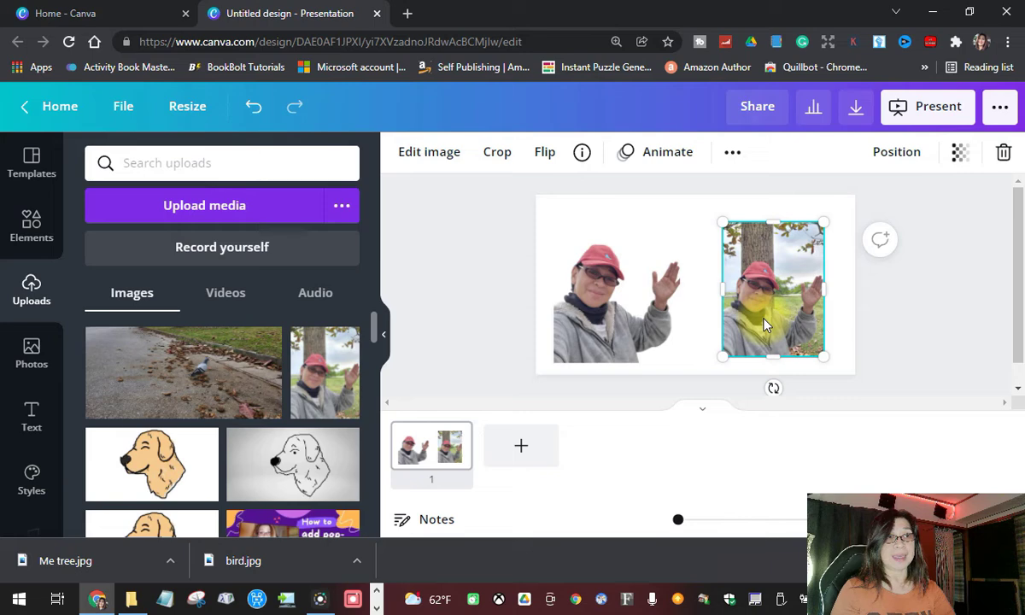
{"action": "left_click", "coordinate": [544, 154]}
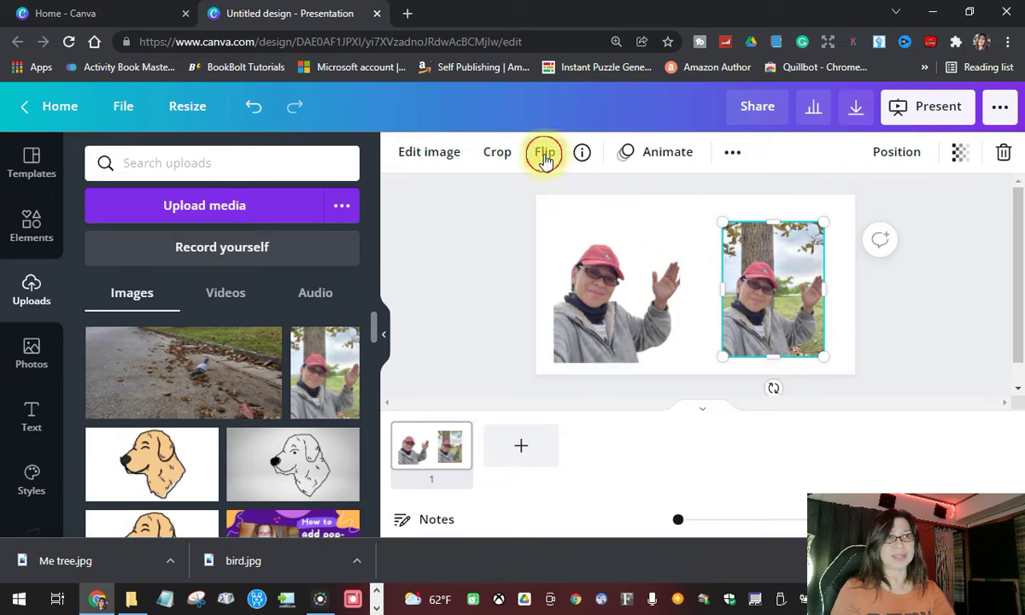
{"action": "left_click", "coordinate": [598, 197]}
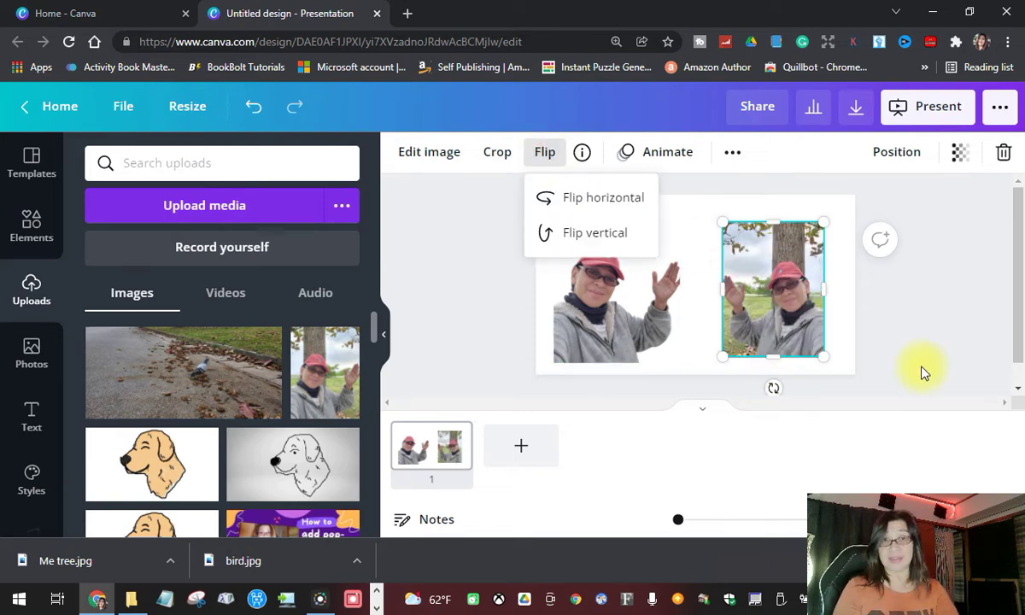
{"action": "left_click", "coordinate": [776, 293]}
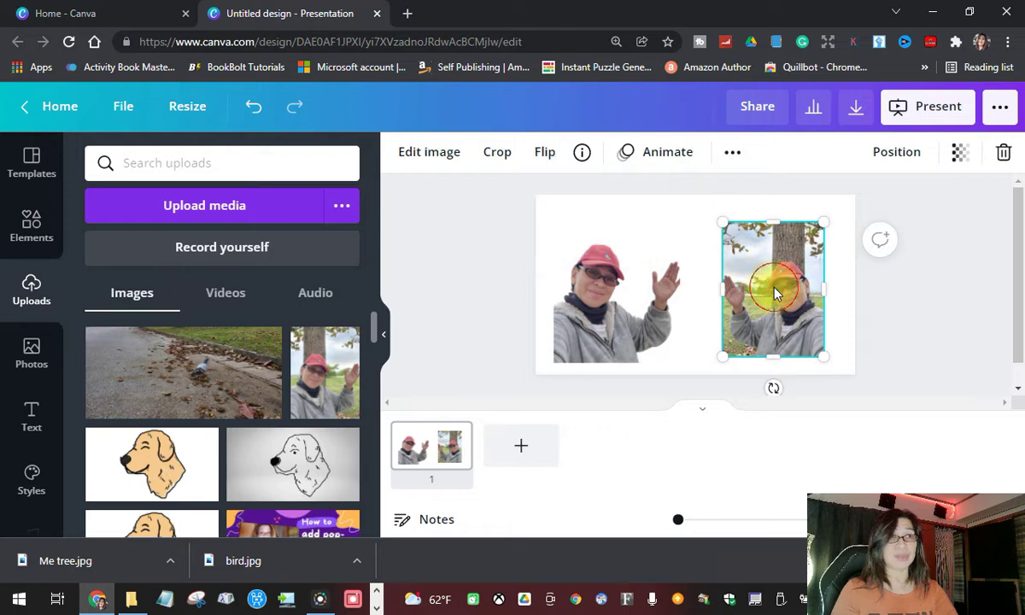
Remove the background of the flipped selfie and enlarge the cutout slightly
{"action": "left_click", "coordinate": [453, 156]}
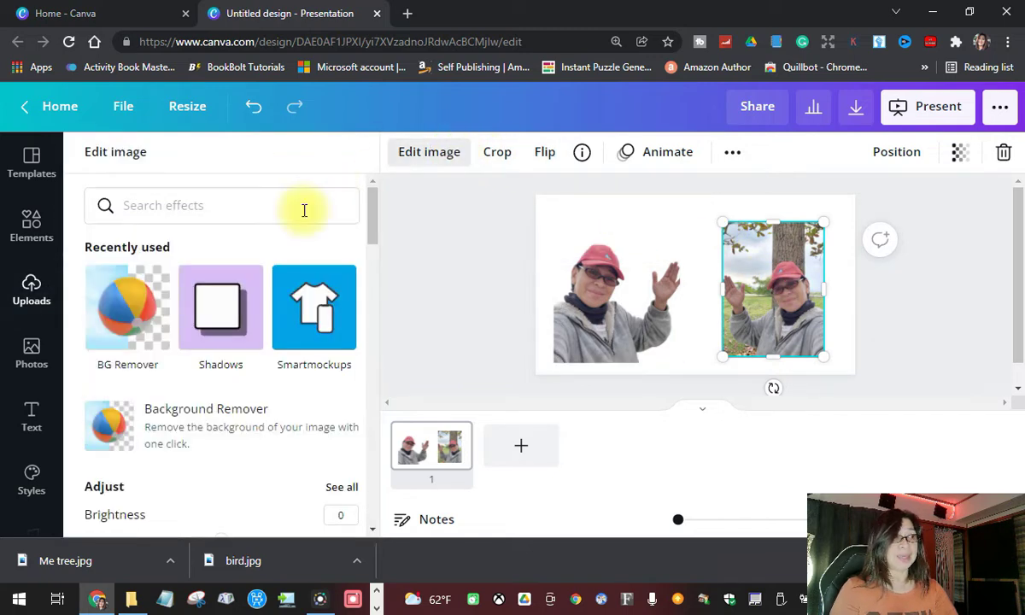
{"action": "left_click", "coordinate": [188, 416]}
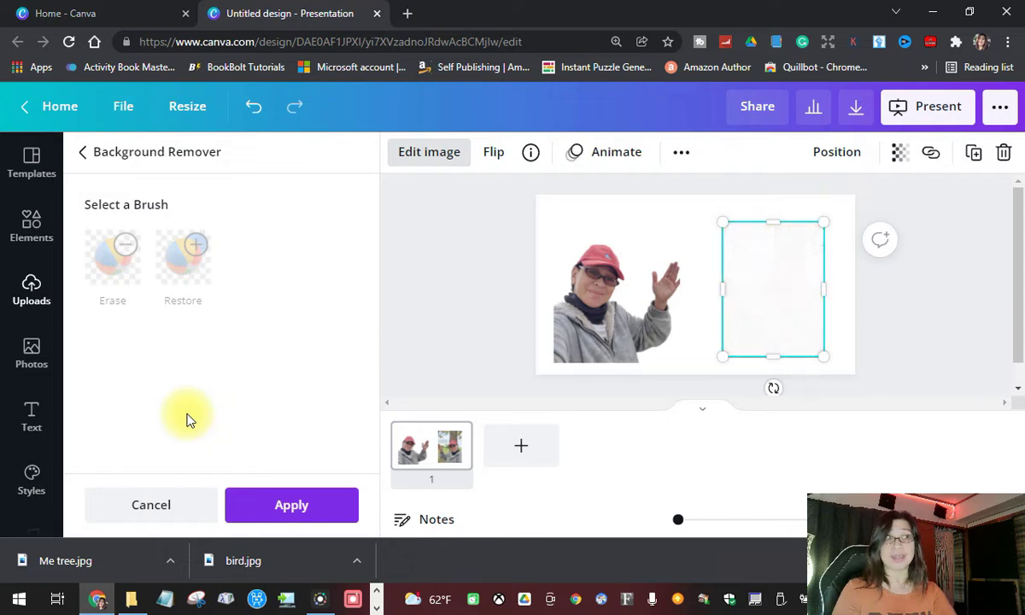
{"action": "mouse_move", "coordinate": [825, 356]}
{"action": "left_mouse_down"}
{"action": "mouse_move", "coordinate": [865, 417]}
{"action": "mouse_move", "coordinate": [837, 361]}
{"action": "mouse_move", "coordinate": [833, 369]}
{"action": "left_mouse_up"}
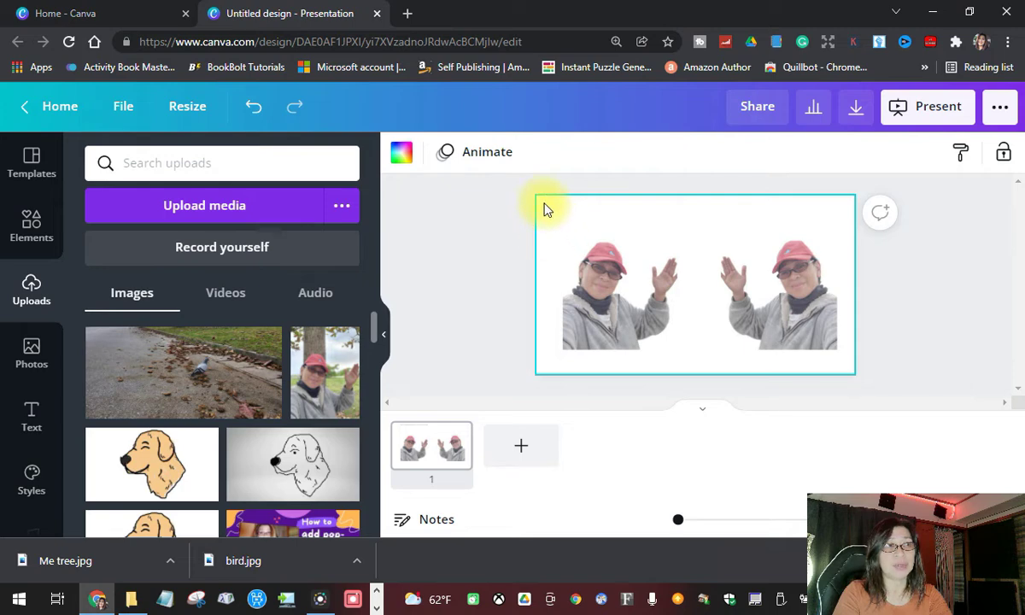
Set the page background to the greenish-gray color from the brand palette
{"action": "left_click", "coordinate": [565, 209]}
{"action": "left_click", "coordinate": [719, 364]}
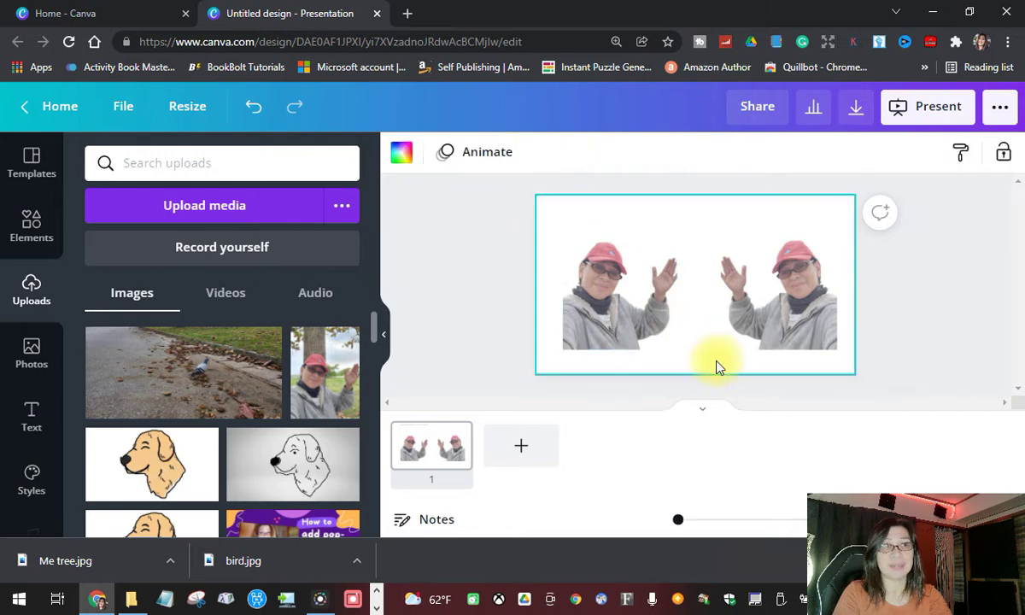
{"action": "left_click", "coordinate": [403, 158]}
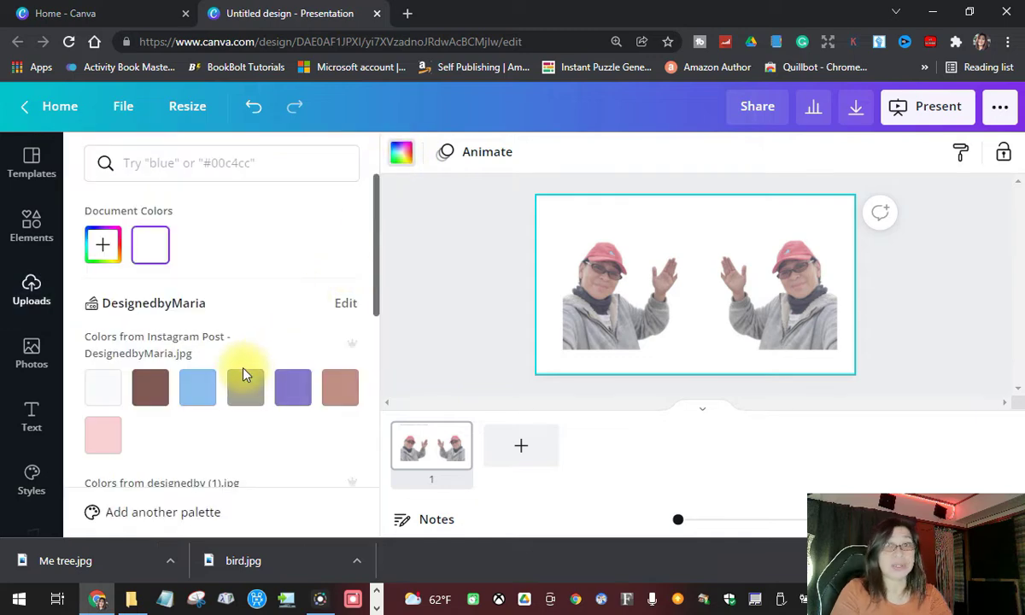
{"action": "scroll", "coordinate": [245, 373], "scroll_direction": "down", "scroll_amount": 2}
{"action": "left_click", "coordinate": [245, 236]}
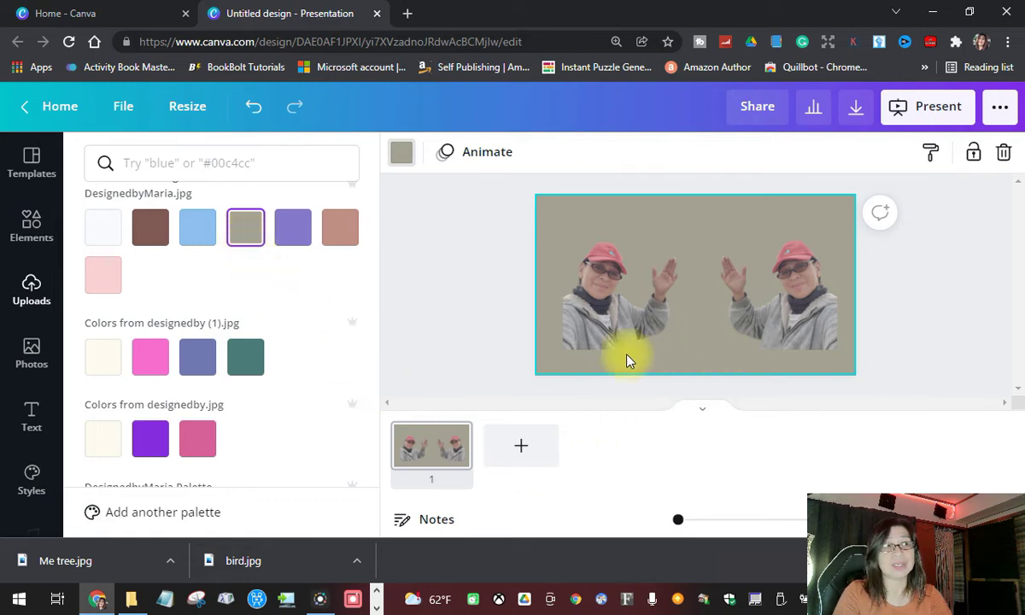
{"action": "left_click", "coordinate": [433, 305]}
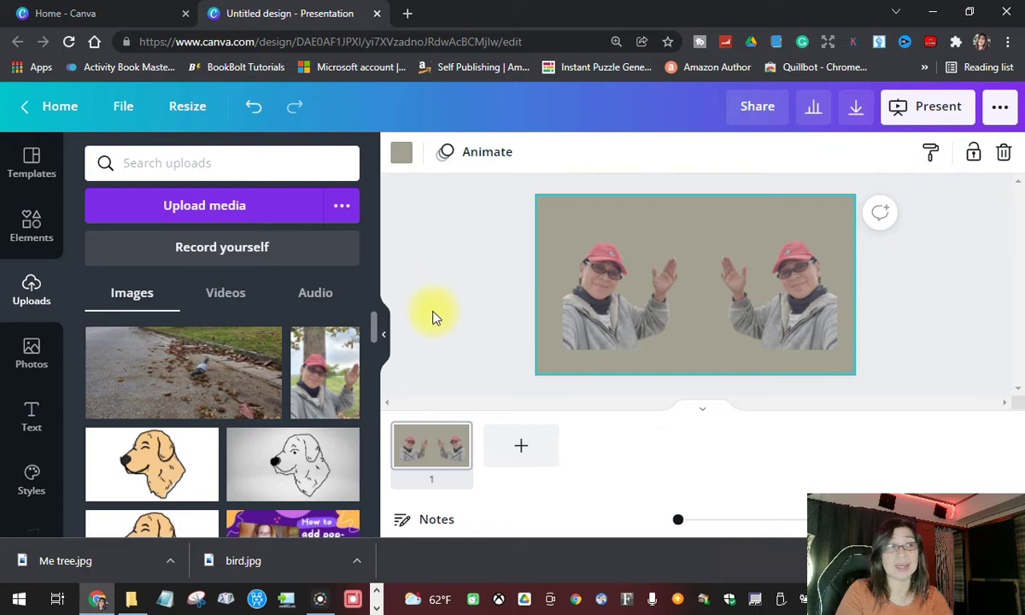
Add a Glow shadow effect to the left cutout
{"action": "left_click", "coordinate": [618, 311]}
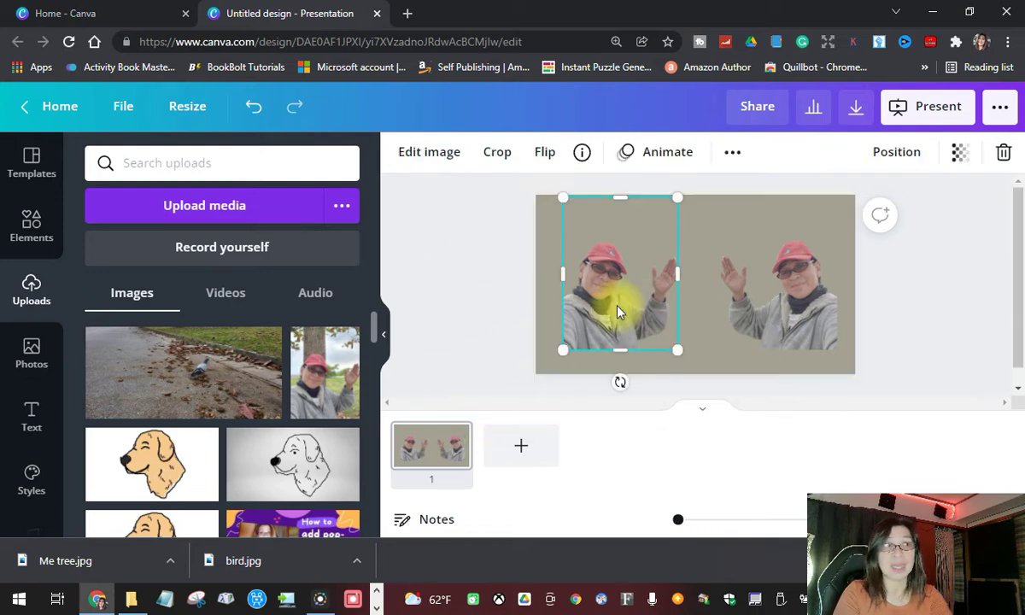
{"action": "left_click", "coordinate": [434, 153]}
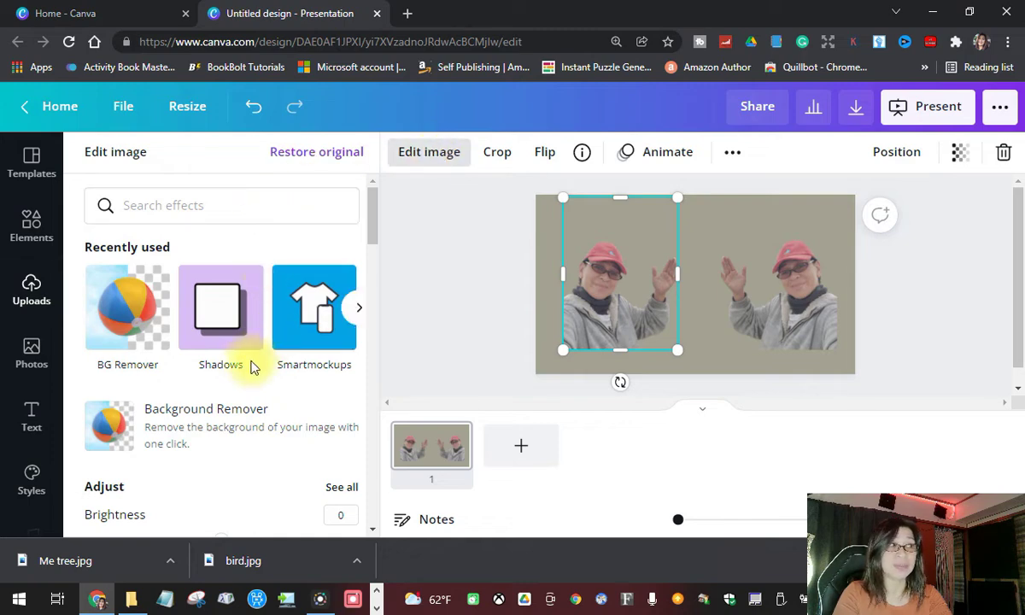
{"action": "scroll", "coordinate": [249, 366], "scroll_direction": "down", "scroll_amount": 1}
{"action": "scroll", "coordinate": [247, 369], "scroll_direction": "down", "scroll_amount": 7}
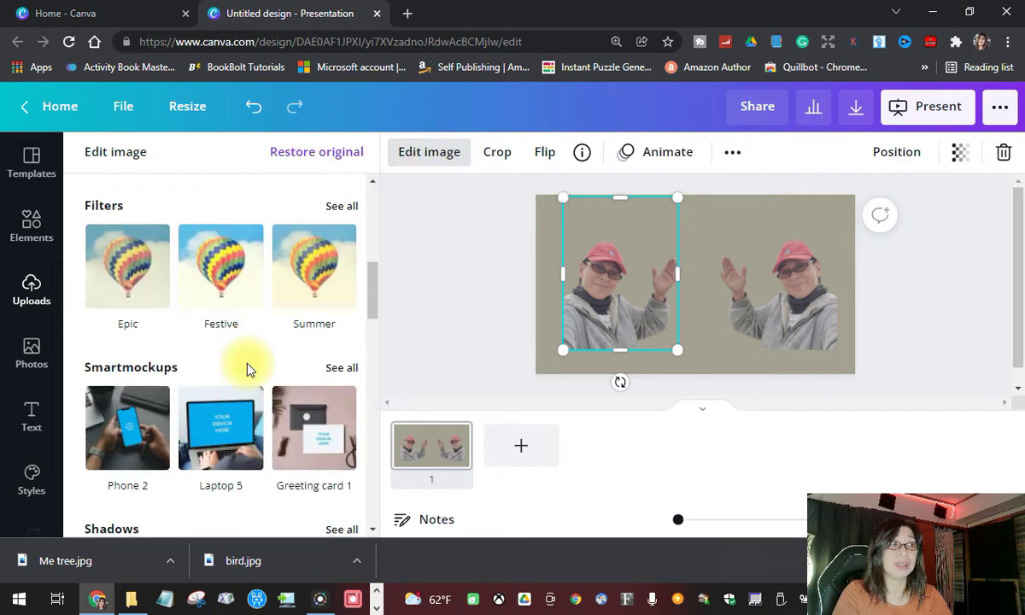
{"action": "scroll", "coordinate": [246, 368], "scroll_direction": "down", "scroll_amount": 1}
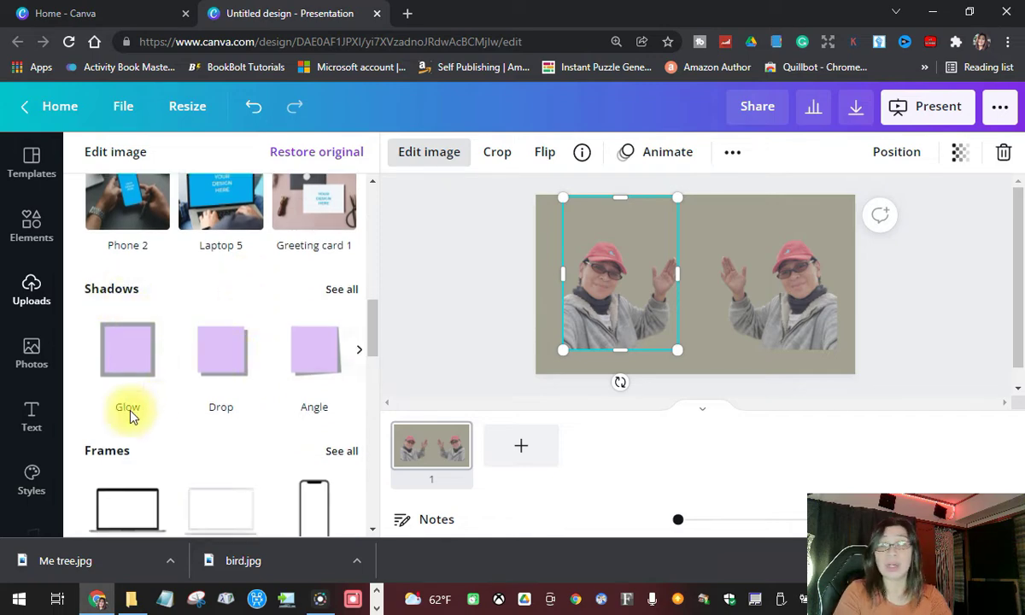
{"action": "left_click", "coordinate": [121, 372]}
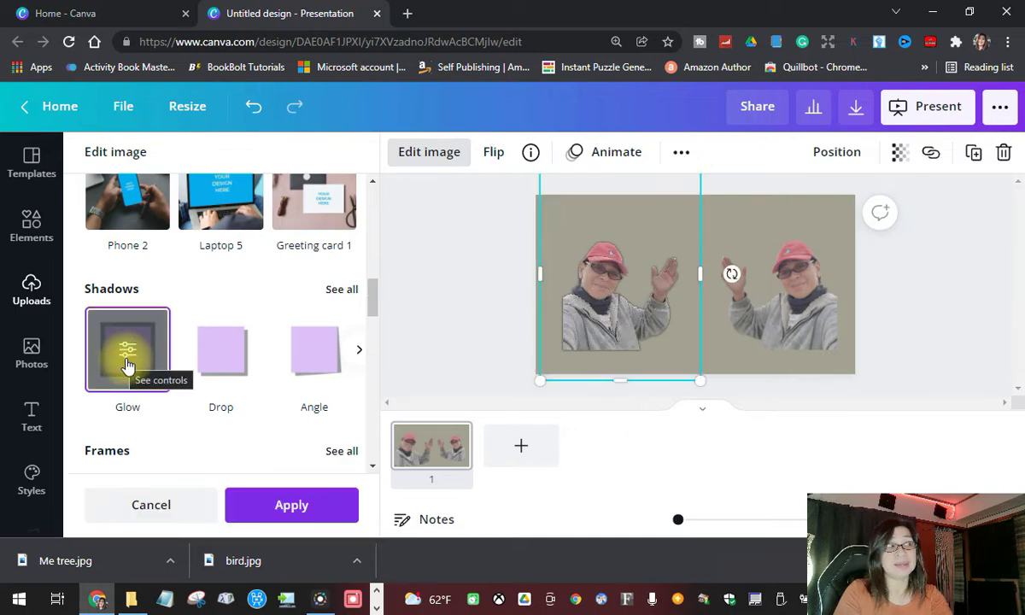
Set the left cutout's glow blur to 0 and its transparency to 100
{"action": "left_click", "coordinate": [127, 366]}
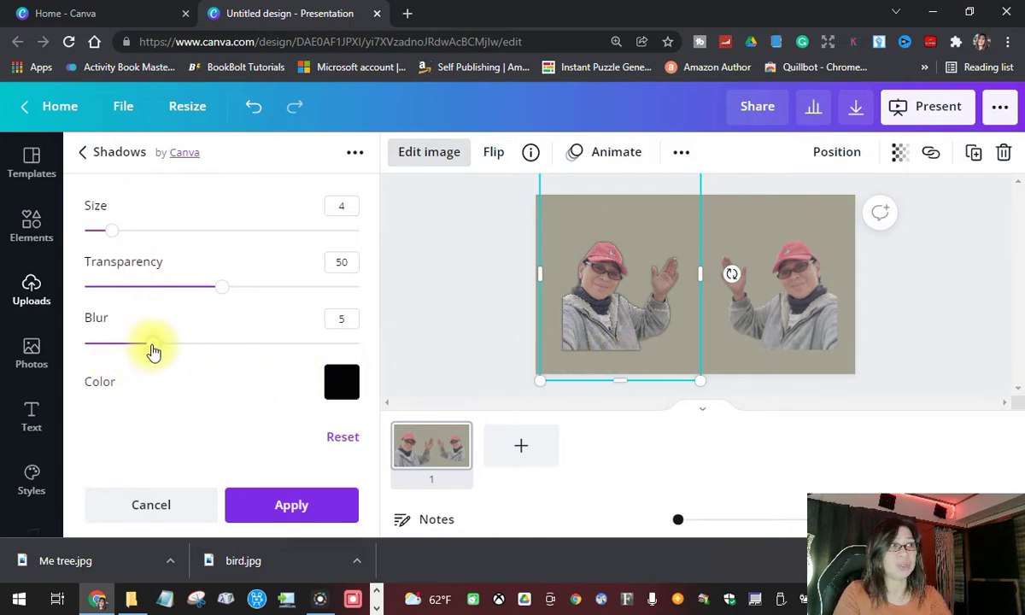
{"action": "left_click_drag", "start_coordinate": [153, 349], "coordinate": [87, 348]}
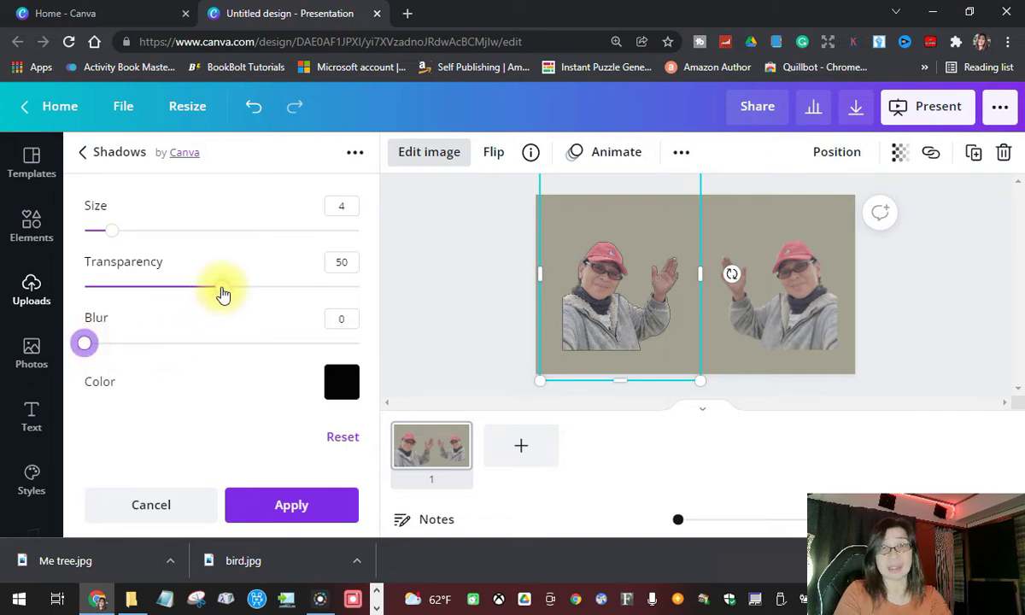
{"action": "left_click_drag", "start_coordinate": [222, 294], "coordinate": [360, 294]}
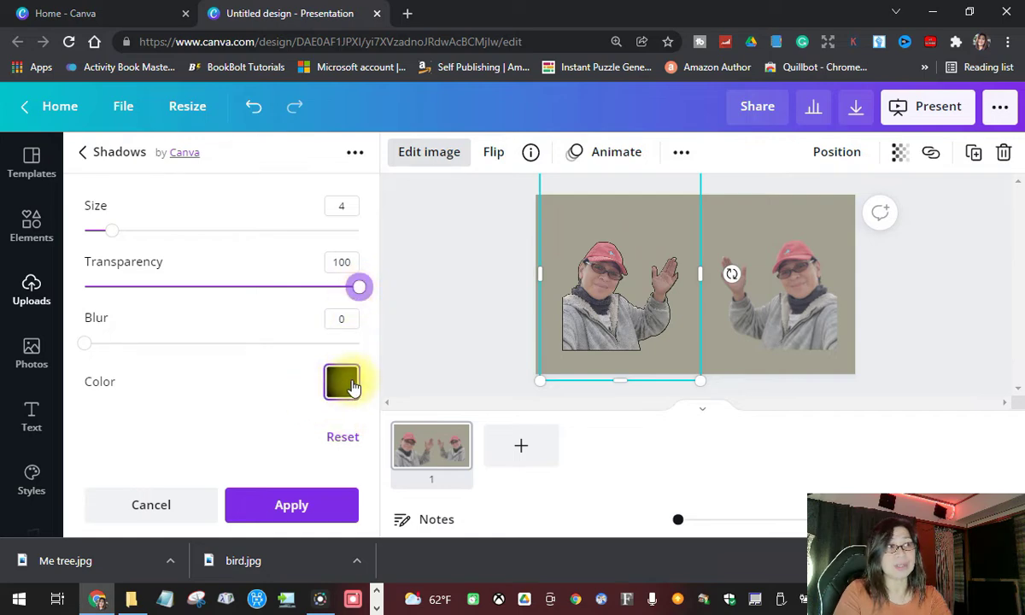
Try orange for the left cutout's glow, and settle on white from the default colors
{"action": "left_click", "coordinate": [343, 391]}
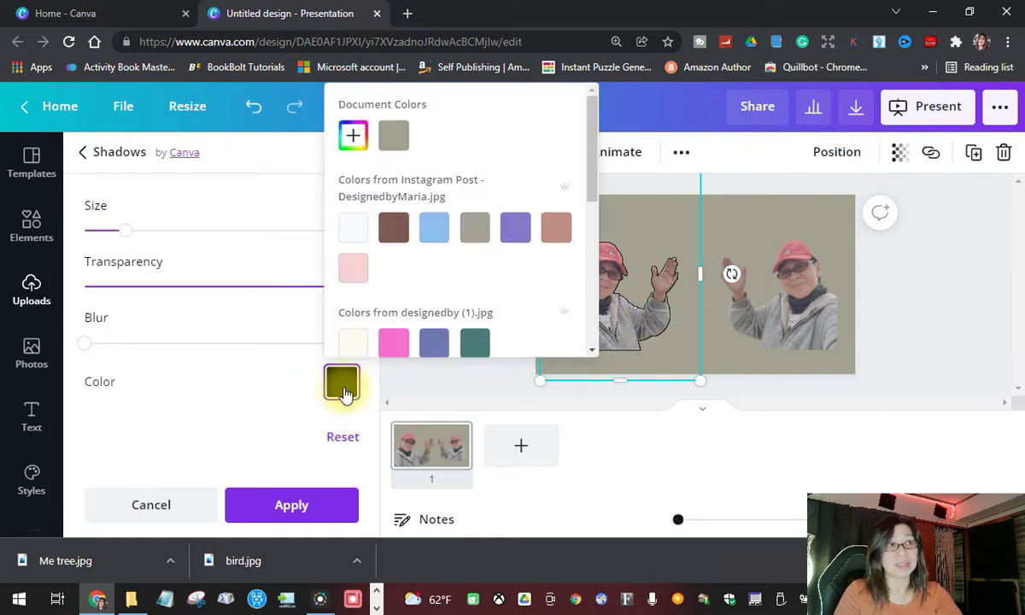
{"action": "scroll", "coordinate": [464, 298], "scroll_direction": "down", "scroll_amount": 2}
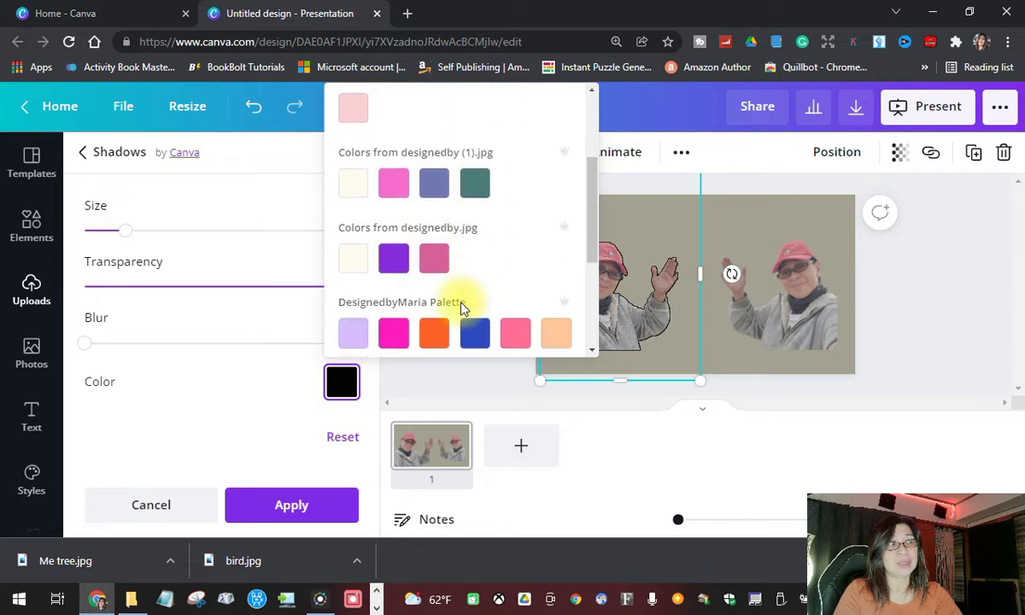
{"action": "left_click", "coordinate": [432, 332]}
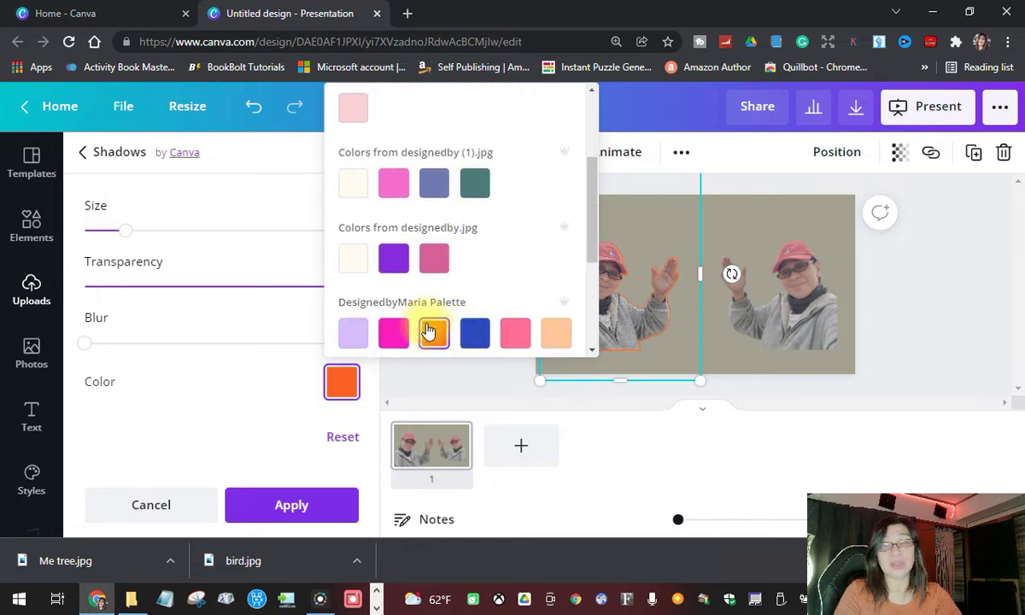
{"action": "scroll", "coordinate": [428, 331], "scroll_direction": "down", "scroll_amount": 2}
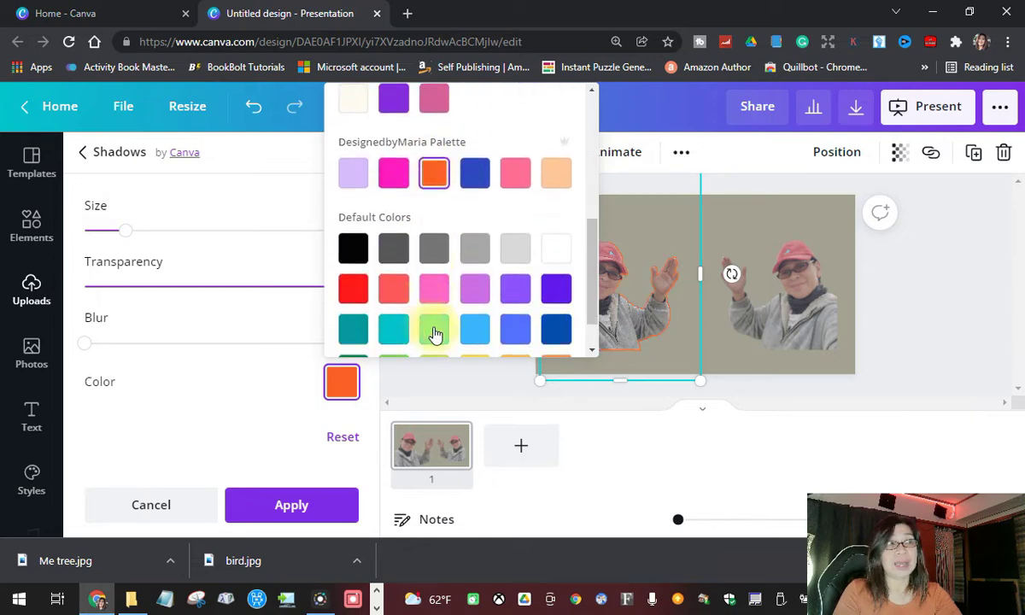
{"action": "left_click", "coordinate": [546, 252]}
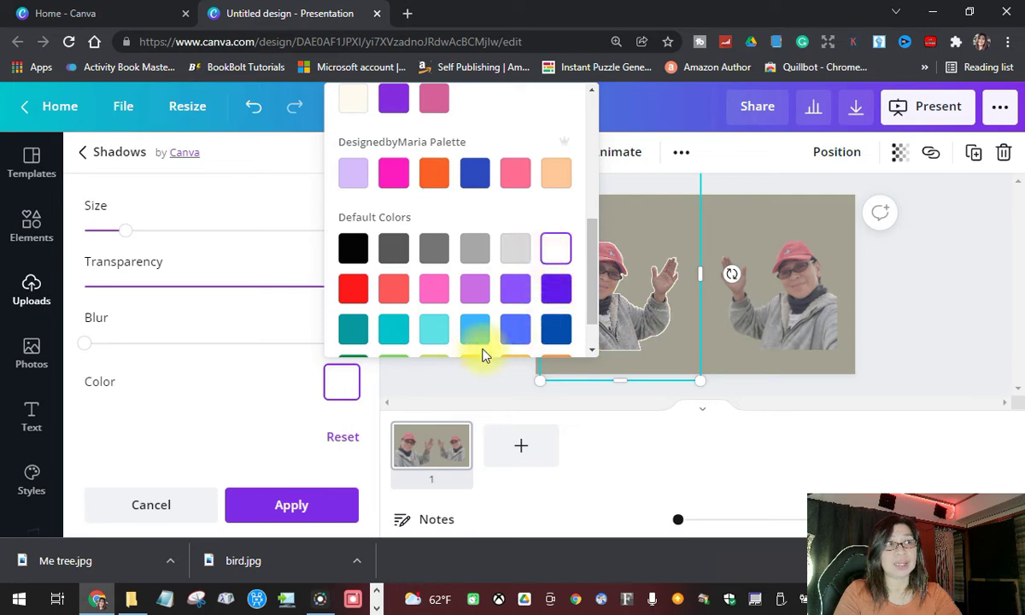
{"action": "left_click", "coordinate": [287, 387]}
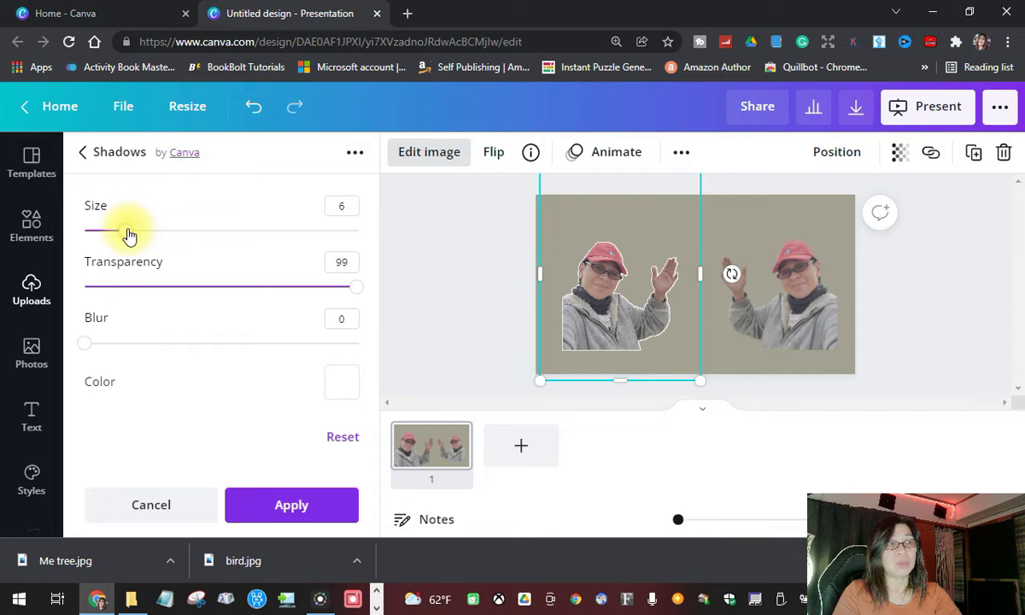
Try glow sizes 26 and 16 on the left cutout and change its glow color to yellow from the default colors
{"action": "left_click_drag", "start_coordinate": [128, 235], "coordinate": [264, 254]}
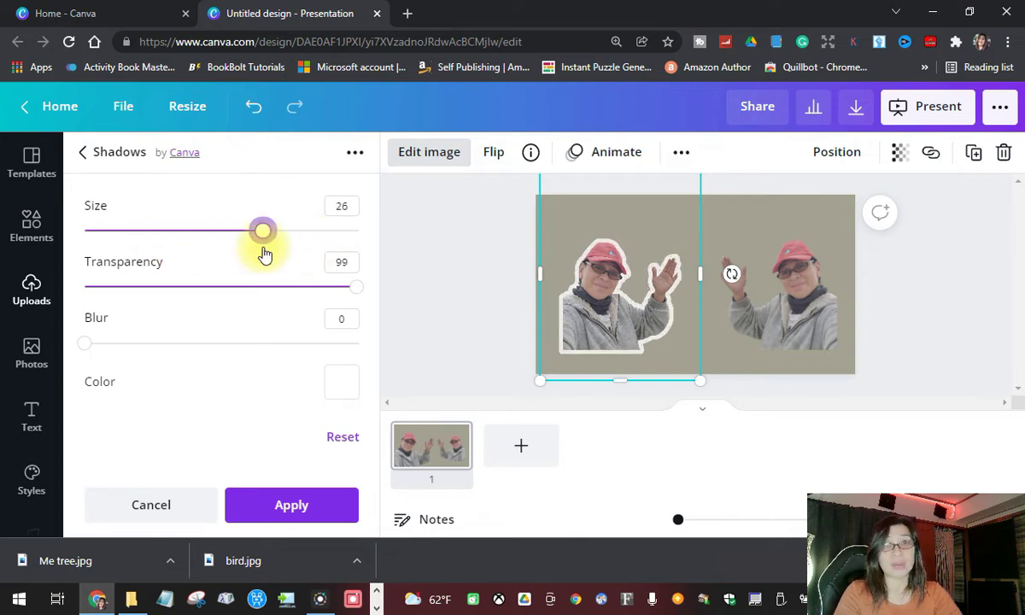
{"action": "left_click_drag", "start_coordinate": [265, 255], "coordinate": [198, 246]}
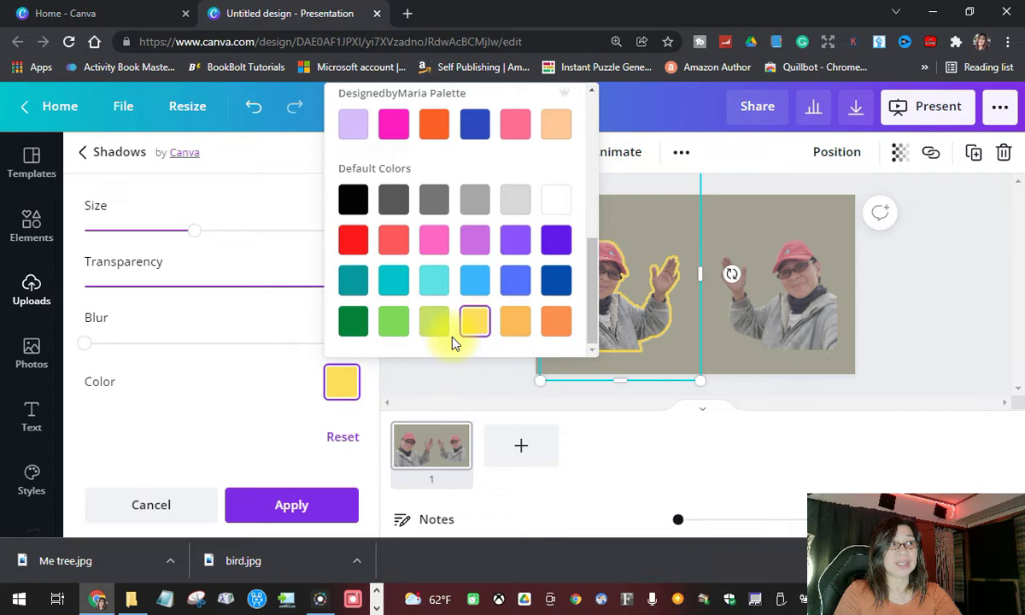
{"action": "left_click", "coordinate": [271, 389]}
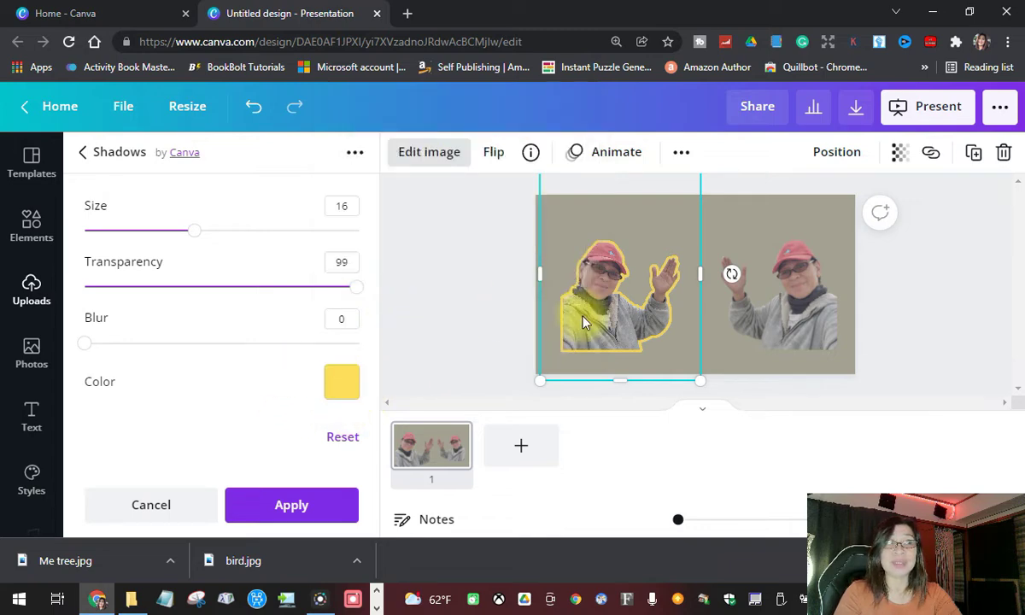
Reduce the left cutout's glow size to 8 and apply the effect
{"action": "left_click", "coordinate": [156, 233]}
{"action": "left_click_drag", "start_coordinate": [153, 234], "coordinate": [140, 231]}
{"action": "left_click", "coordinate": [315, 507]}
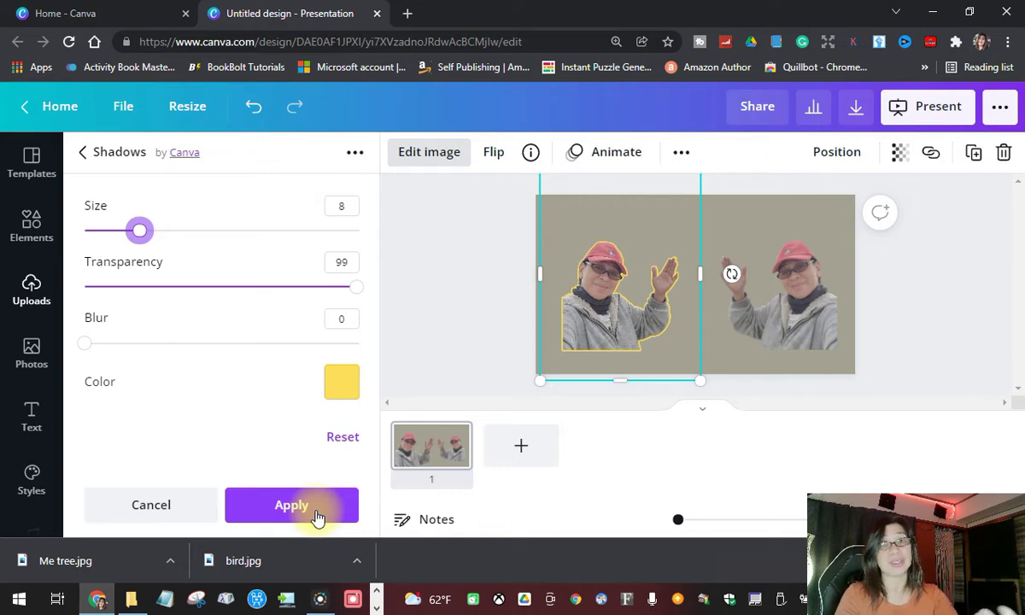
{"action": "left_click", "coordinate": [289, 506]}
{"action": "left_click", "coordinate": [573, 359]}
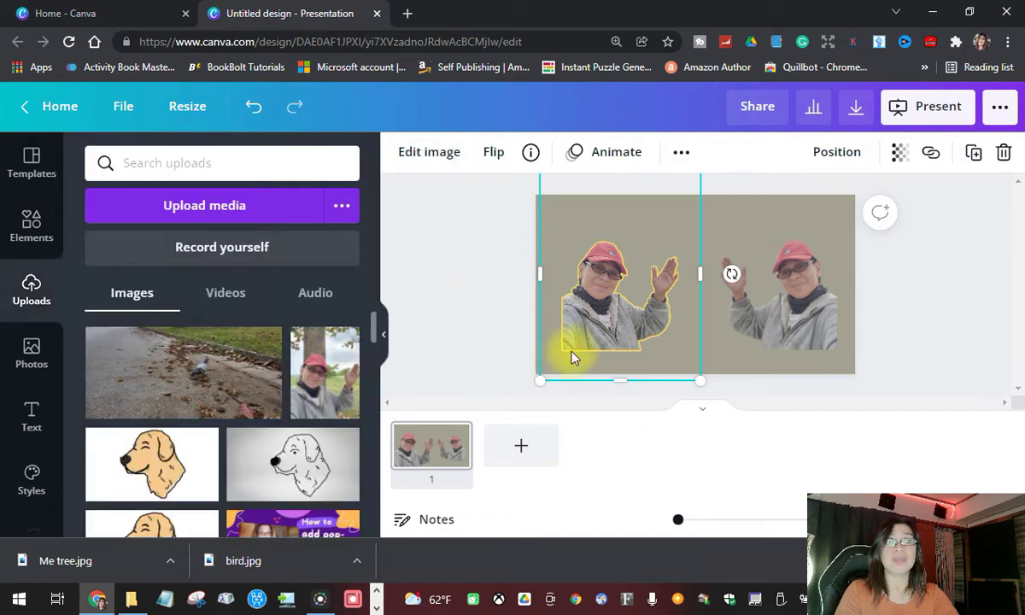
Add a Glow shadow effect to the right cutout
{"action": "left_click", "coordinate": [723, 347]}
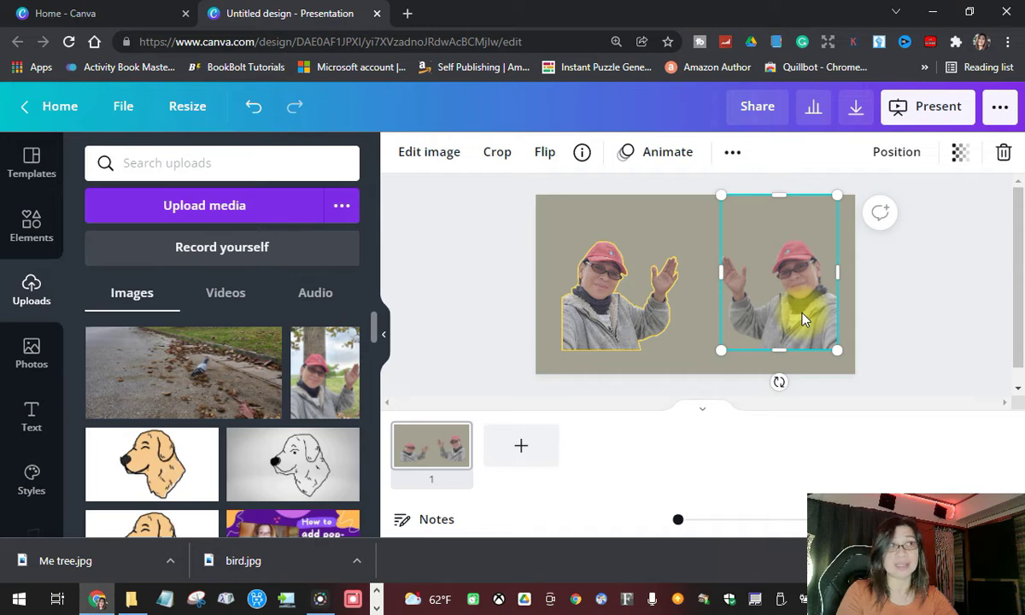
{"action": "left_click", "coordinate": [420, 154]}
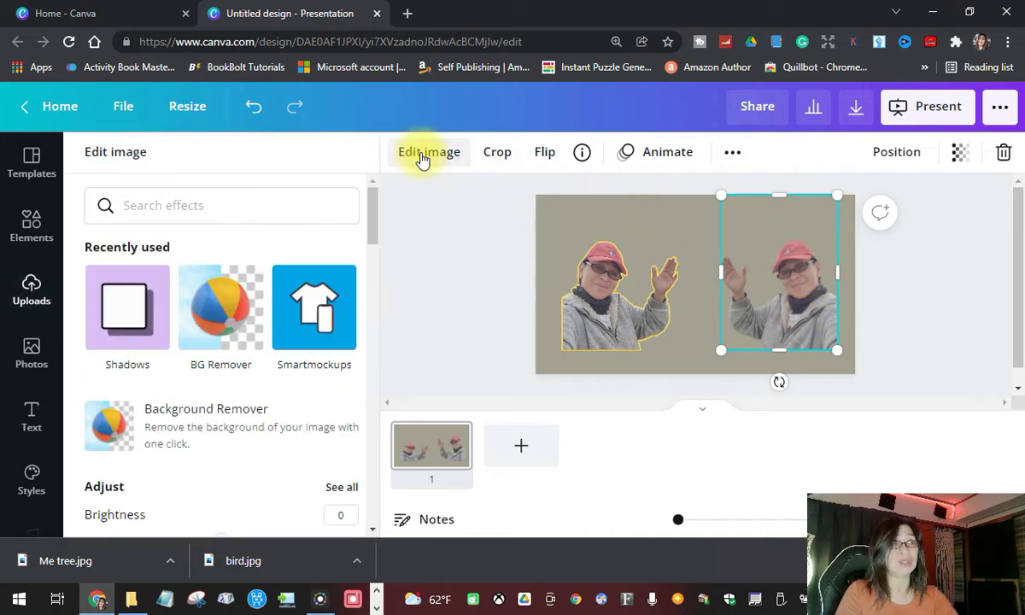
{"action": "left_click", "coordinate": [258, 313]}
{"action": "scroll", "coordinate": [252, 350], "scroll_direction": "down", "scroll_amount": 10}
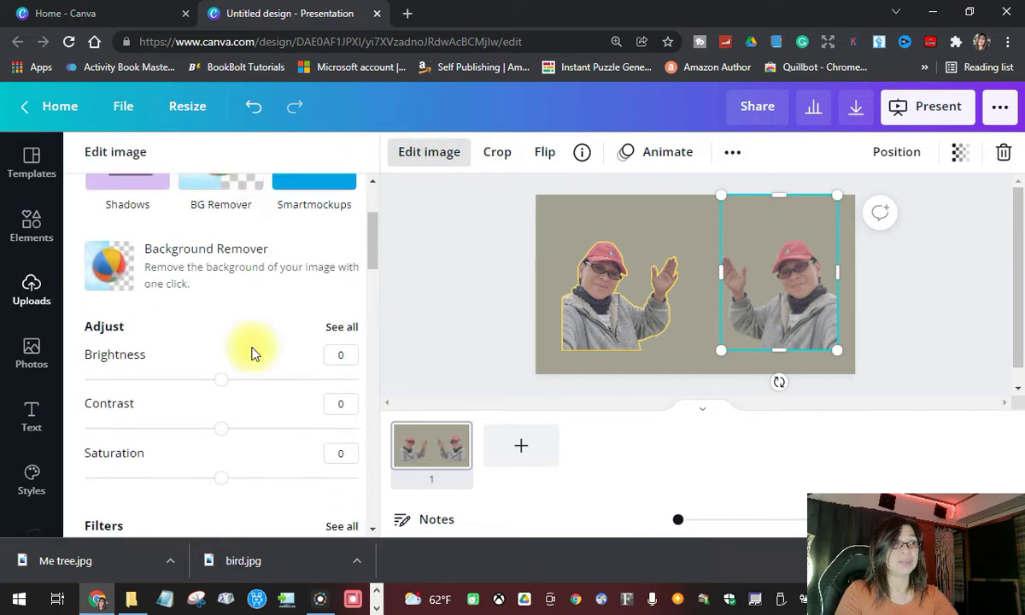
{"action": "scroll", "coordinate": [244, 375], "scroll_direction": "down", "scroll_amount": 2}
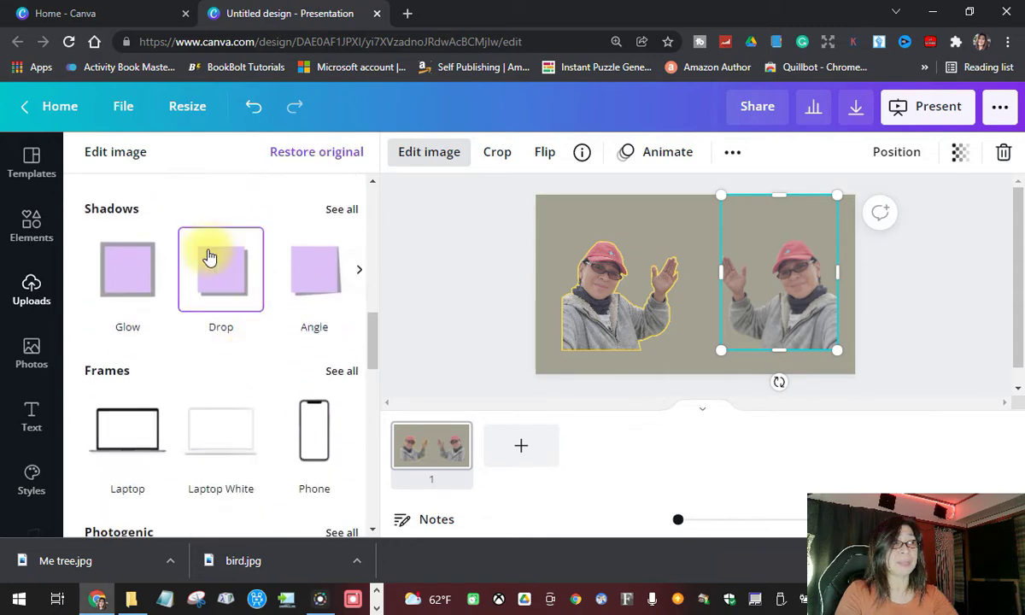
{"action": "left_click", "coordinate": [122, 273]}
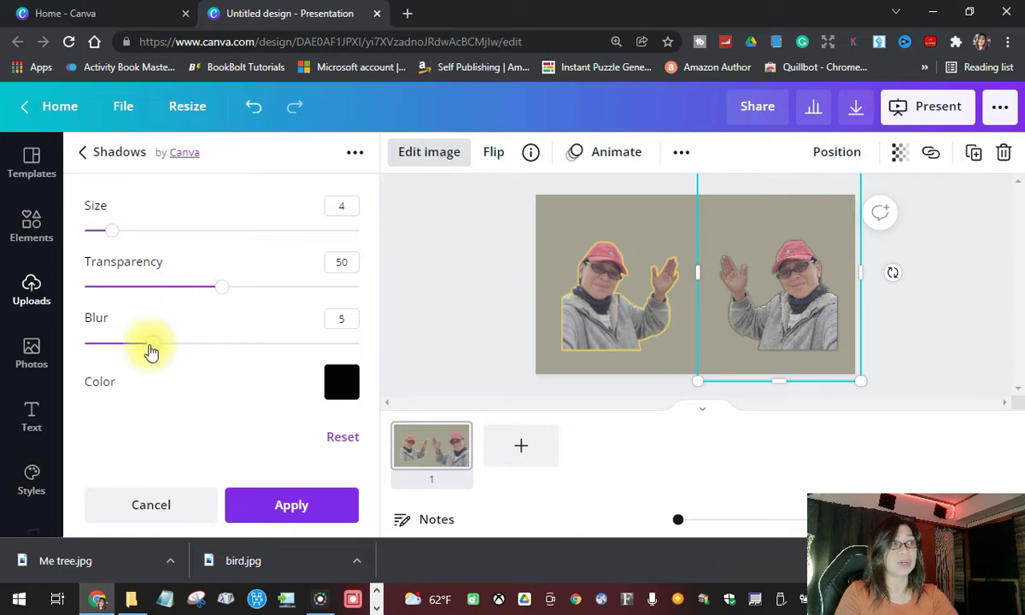
Give the right cutout's glow blur 0, transparency 100 and a thin turquoise outline, and apply it
{"action": "left_click_drag", "start_coordinate": [158, 352], "coordinate": [85, 354]}
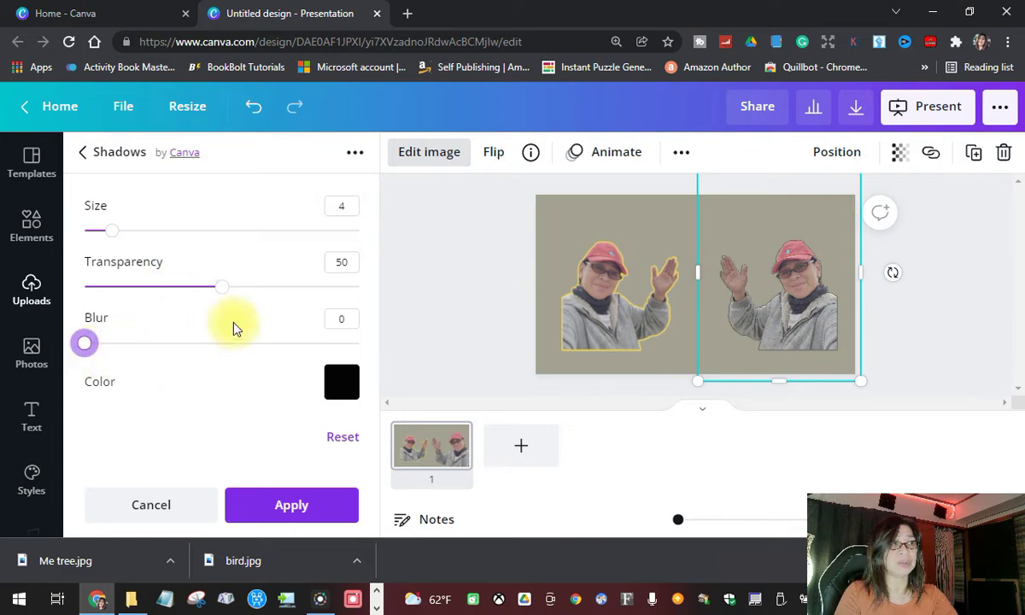
{"action": "left_click_drag", "start_coordinate": [226, 295], "coordinate": [370, 298]}
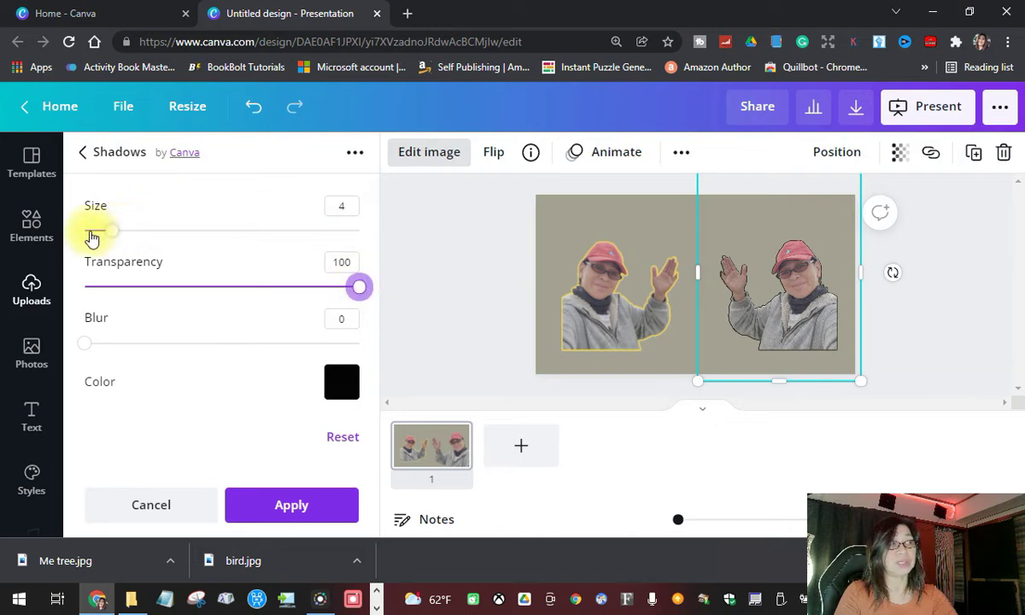
{"action": "left_click_drag", "start_coordinate": [111, 238], "coordinate": [182, 248]}
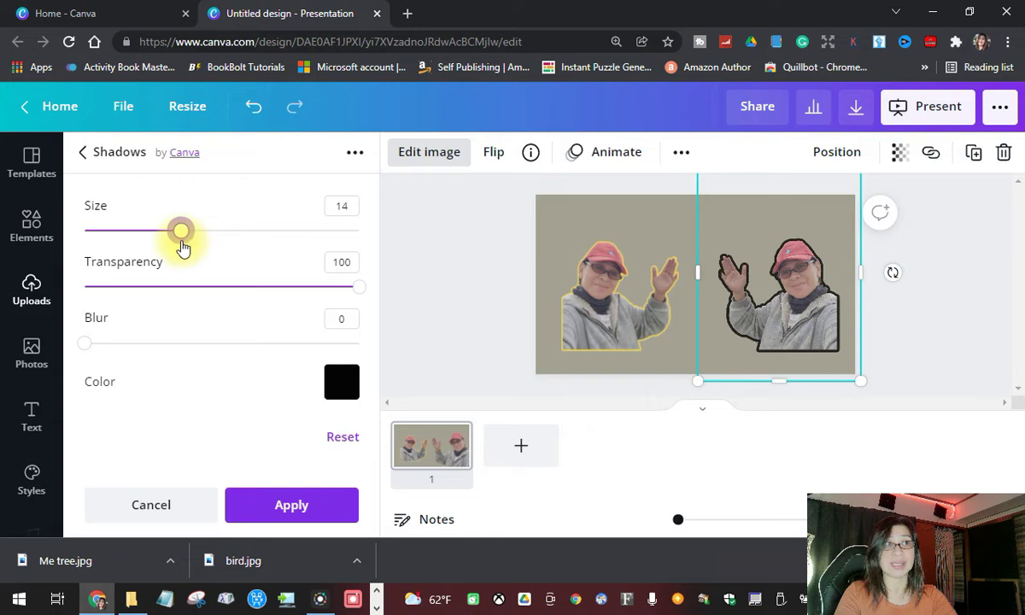
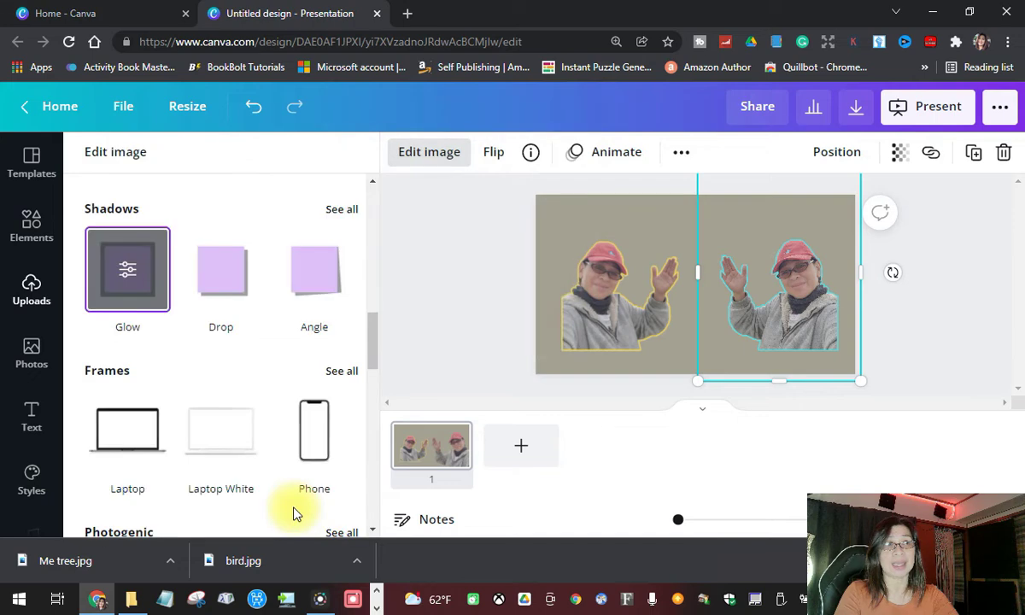
{"action": "left_click", "coordinate": [588, 211]}
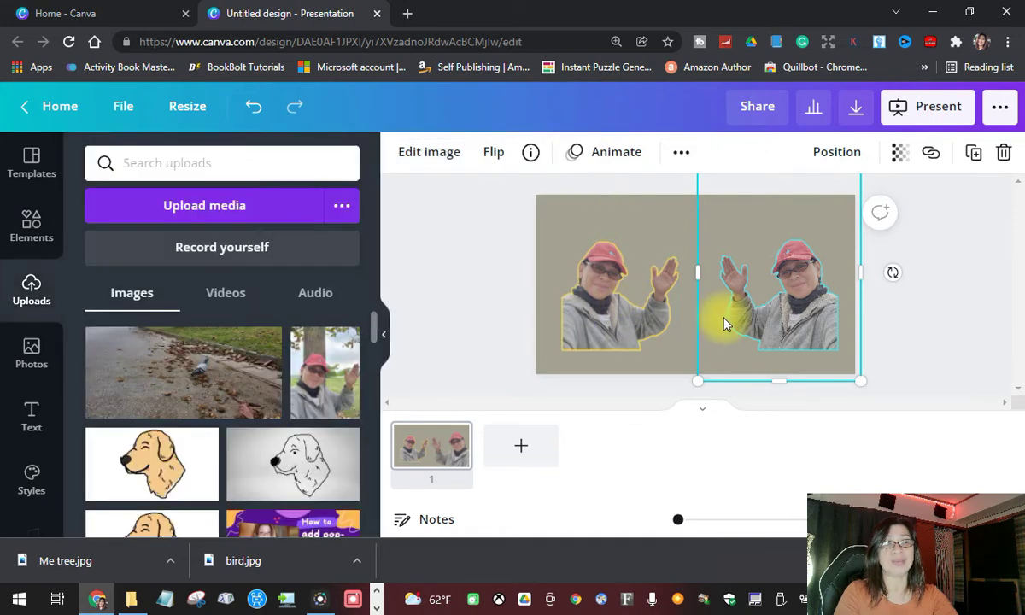
{"action": "left_click", "coordinate": [664, 364]}
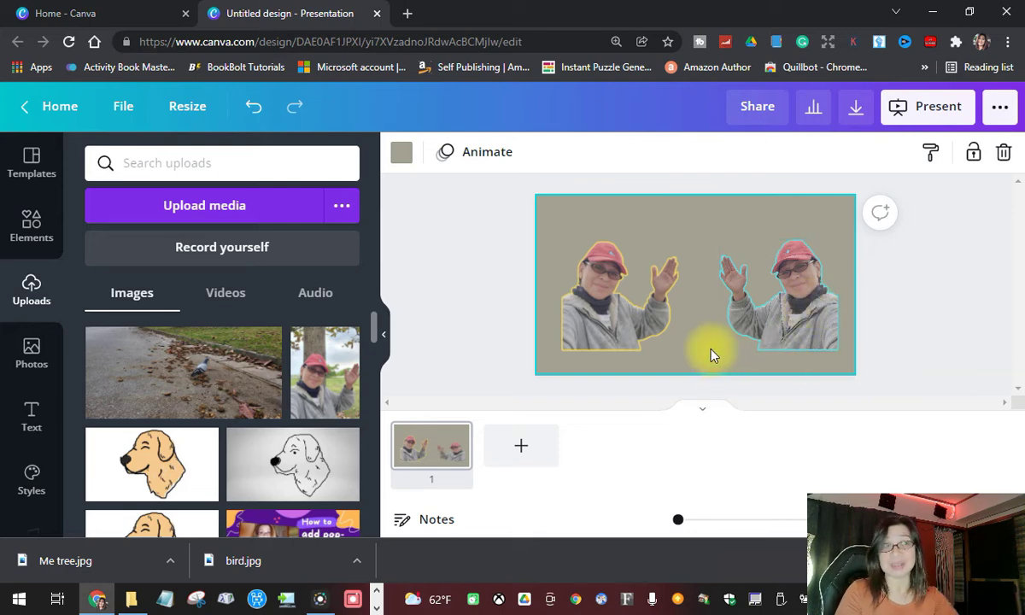
Add a second Glow shadow around the right cutout's turquoise outline
{"action": "left_click", "coordinate": [782, 320]}
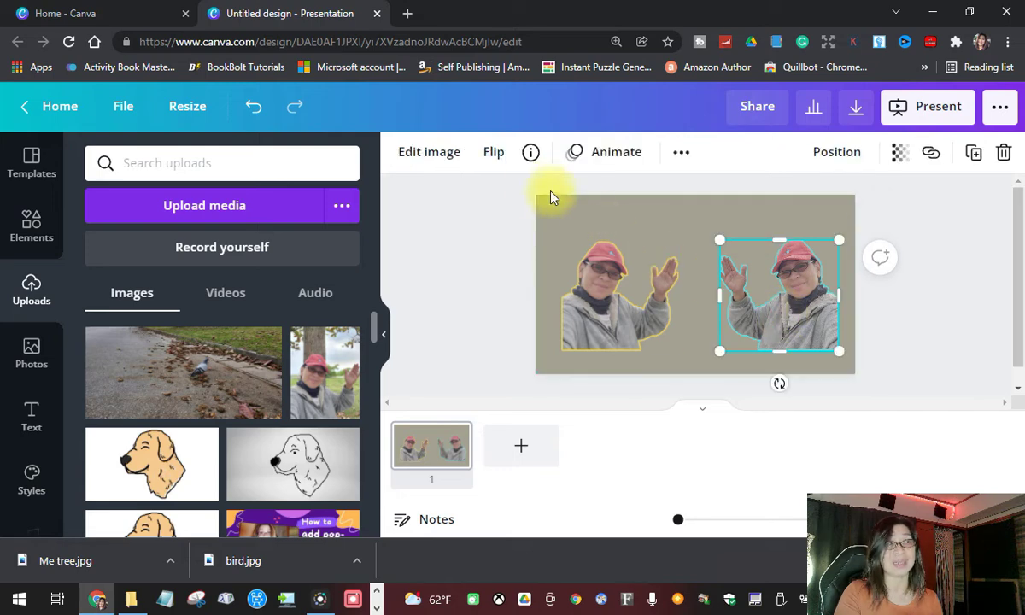
{"action": "left_click", "coordinate": [429, 160]}
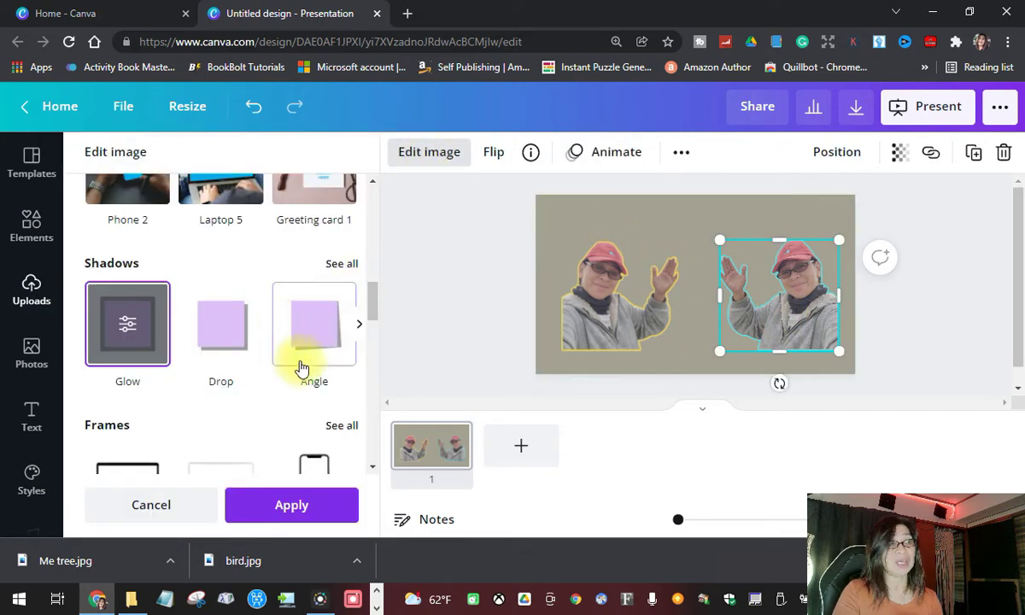
{"action": "left_click", "coordinate": [119, 321]}
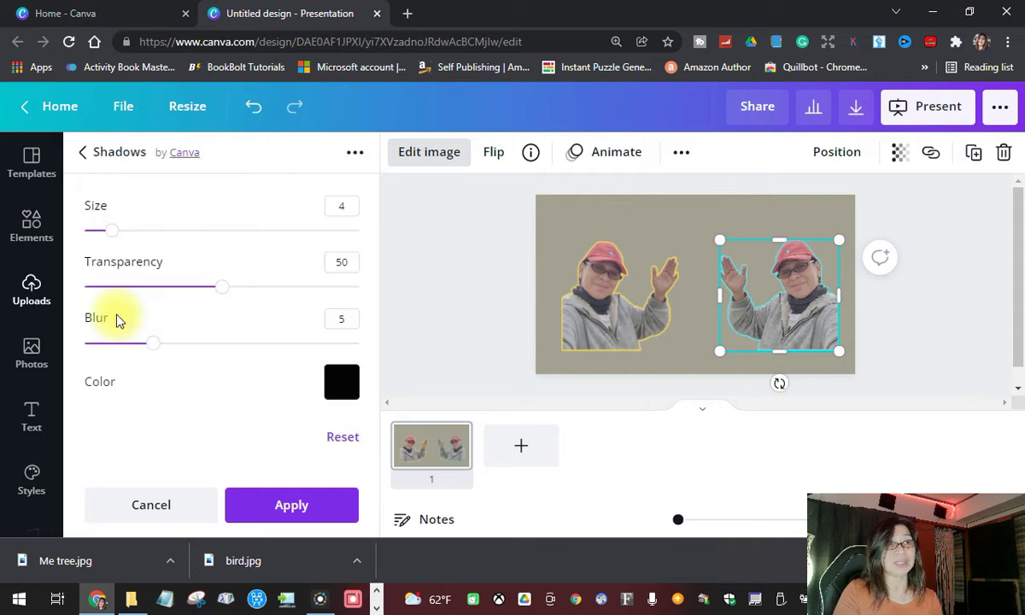
{"action": "key", "text": "Escape"}
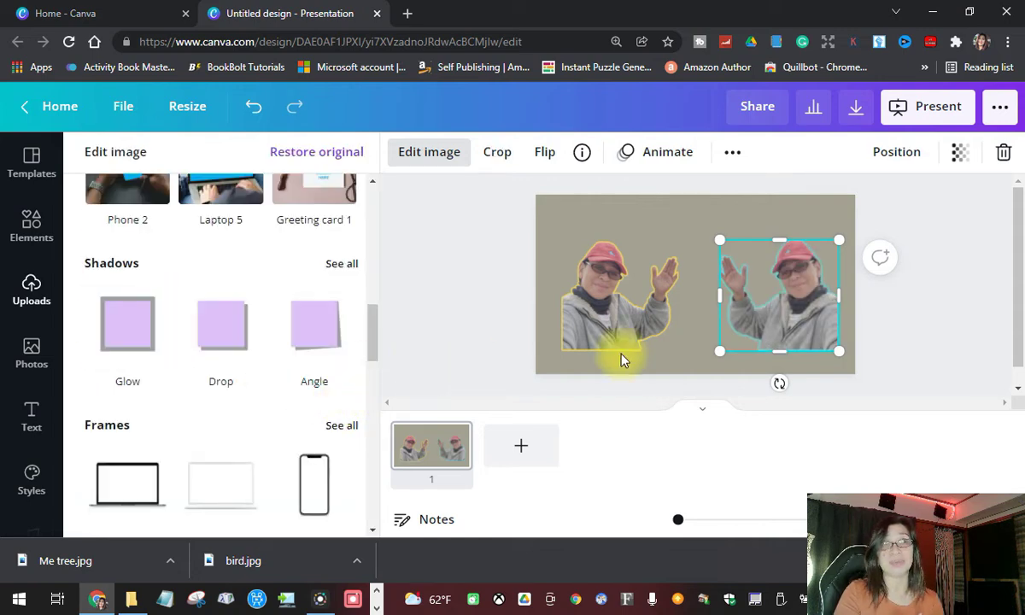
{"action": "left_click", "coordinate": [124, 327]}
{"action": "left_click", "coordinate": [124, 325]}
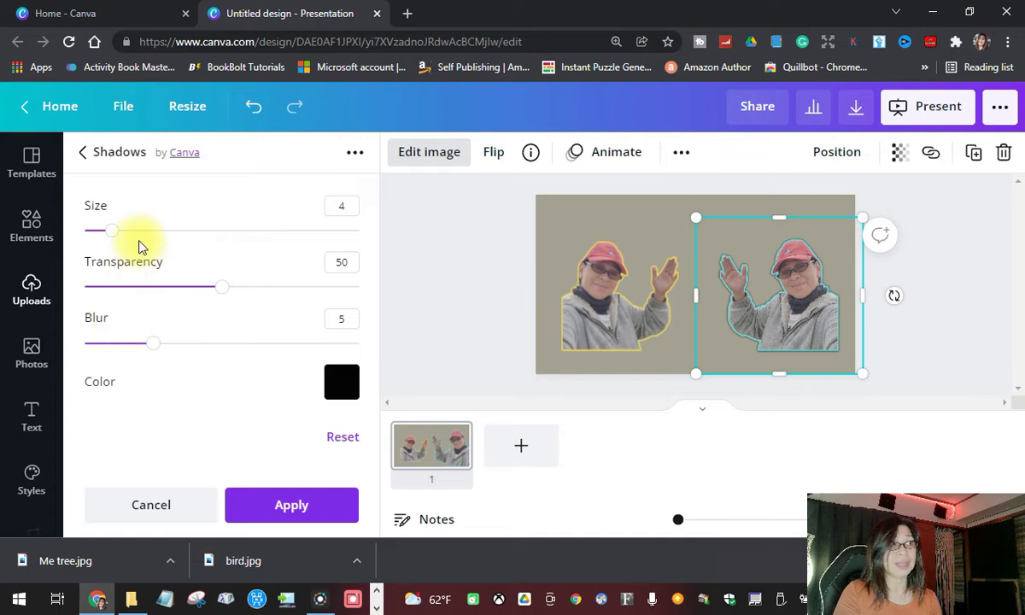
Try yellow from the default colors for the right cutout's second glow
{"action": "left_click", "coordinate": [341, 385]}
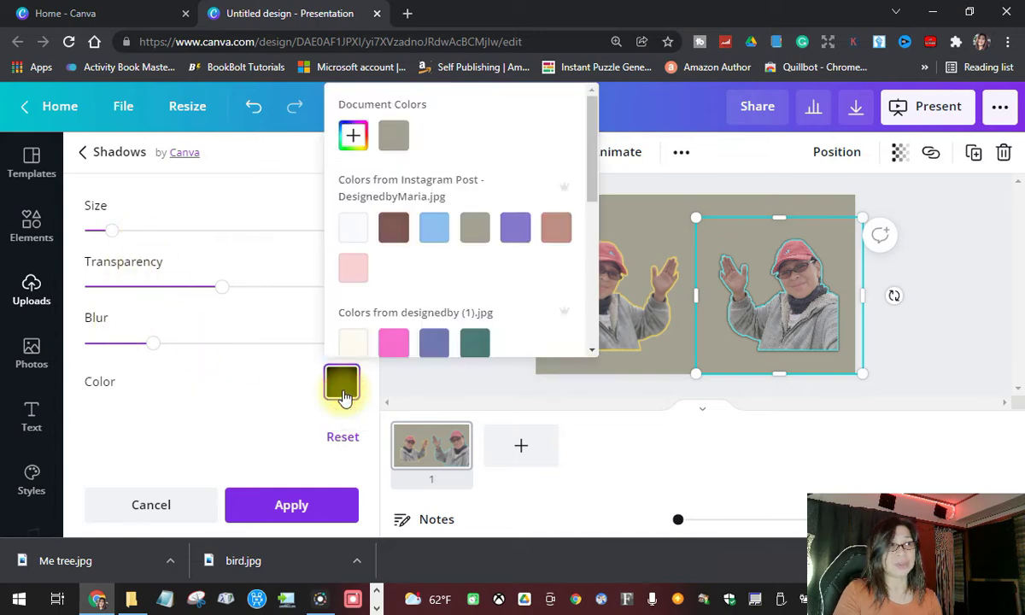
{"action": "scroll", "coordinate": [434, 271], "scroll_direction": "down", "scroll_amount": 4}
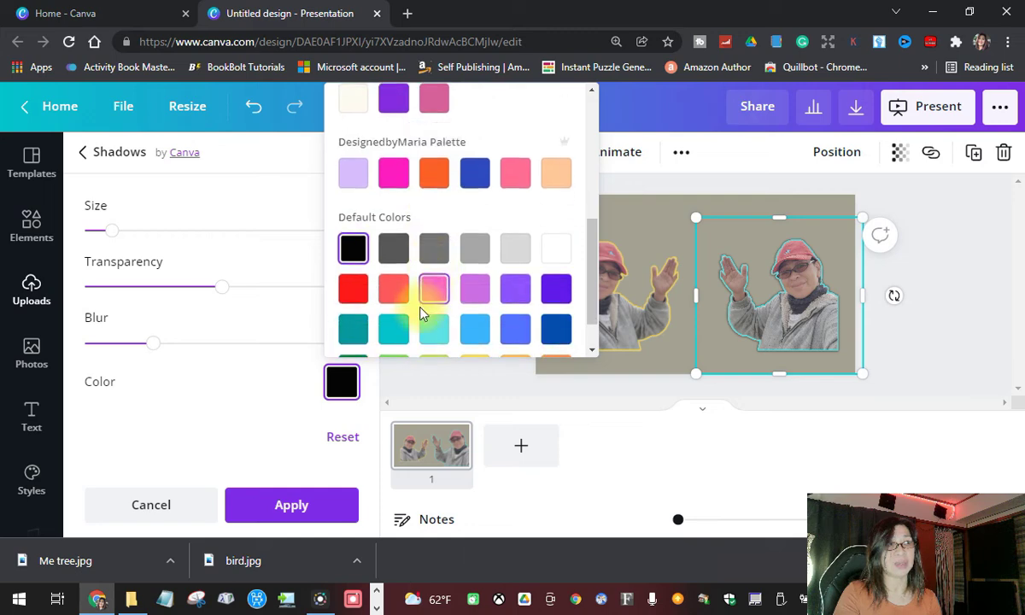
{"action": "scroll", "coordinate": [513, 281], "scroll_direction": "down", "scroll_amount": 1}
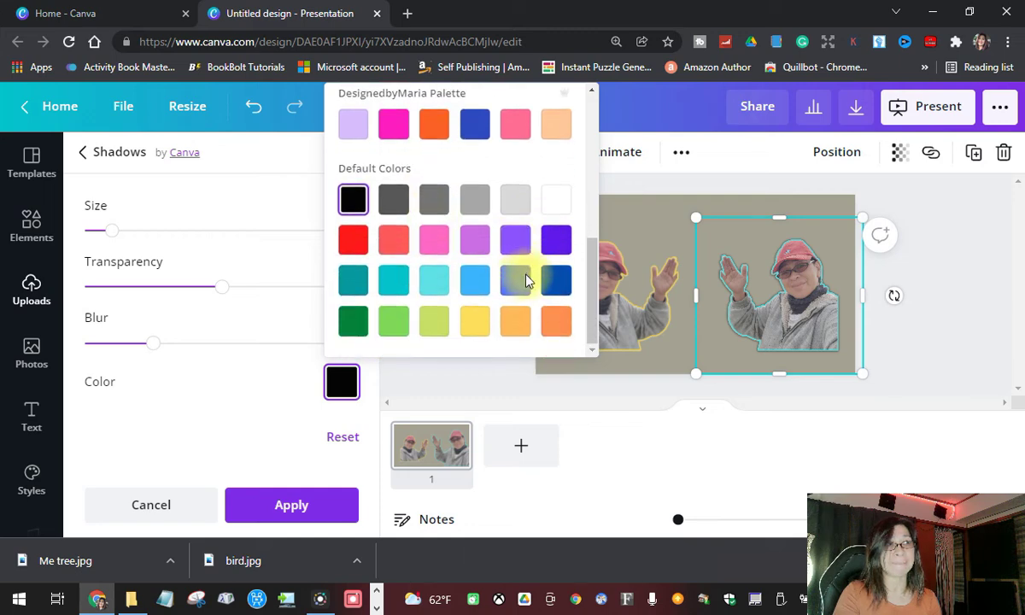
{"action": "left_click", "coordinate": [477, 324]}
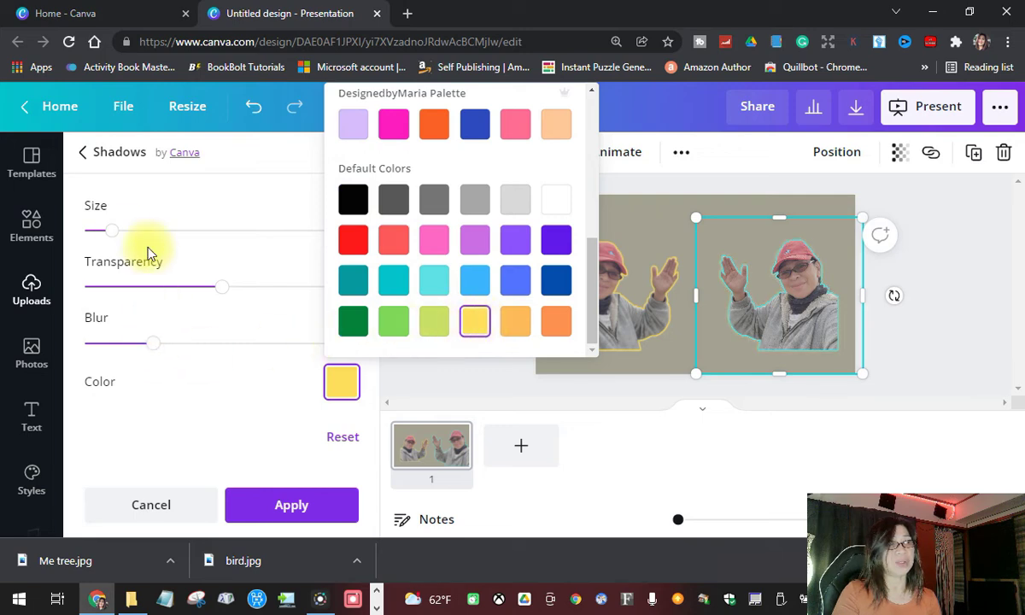
Set the right cutout's second glow to red with size 9, blur 0 and transparency 100, and apply it
{"action": "left_click_drag", "start_coordinate": [113, 231], "coordinate": [206, 229]}
{"action": "left_click_drag", "start_coordinate": [152, 343], "coordinate": [83, 346]}
{"action": "left_click_drag", "start_coordinate": [221, 286], "coordinate": [362, 293]}
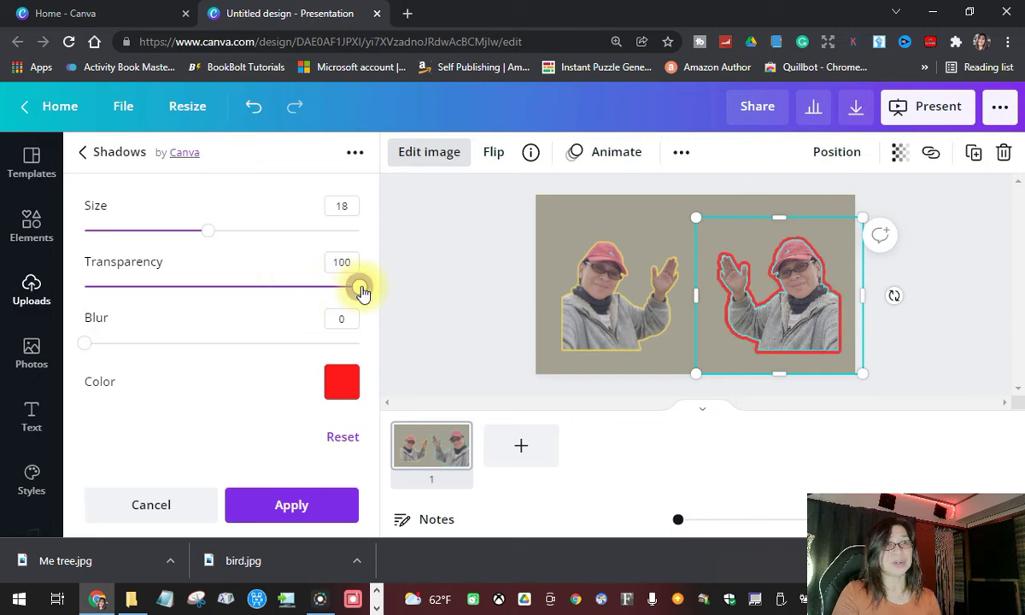
{"action": "left_click_drag", "start_coordinate": [201, 235], "coordinate": [150, 248]}
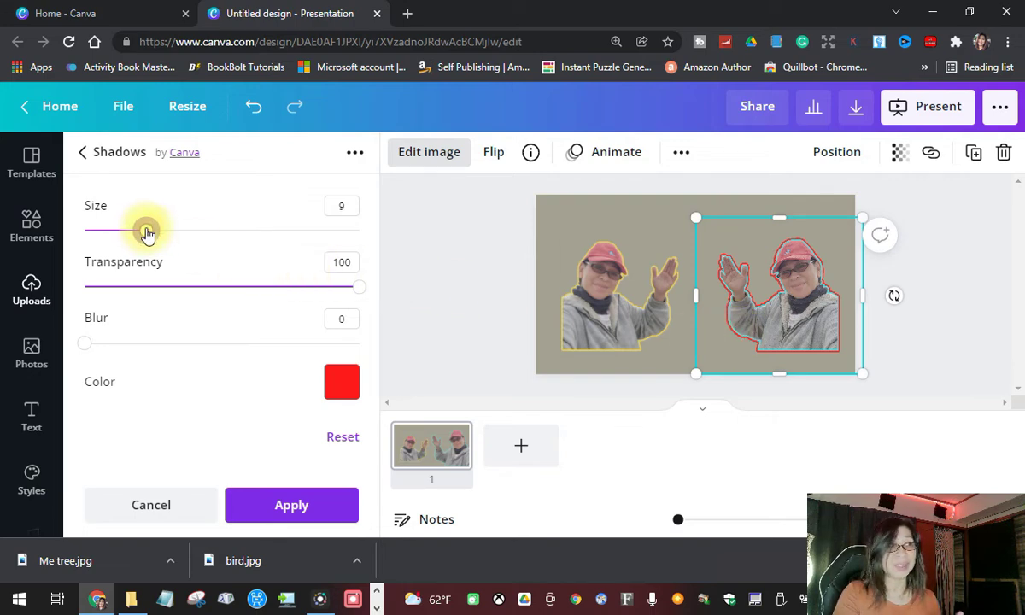
{"action": "left_click", "coordinate": [299, 505]}
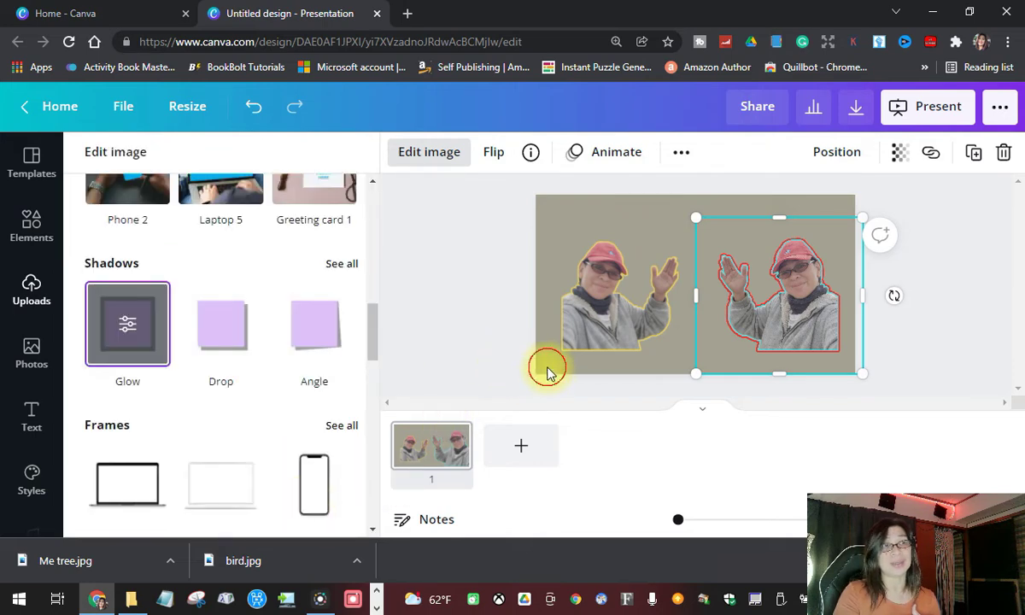
{"action": "key", "text": "Escape"}
{"action": "left_click", "coordinate": [478, 220]}
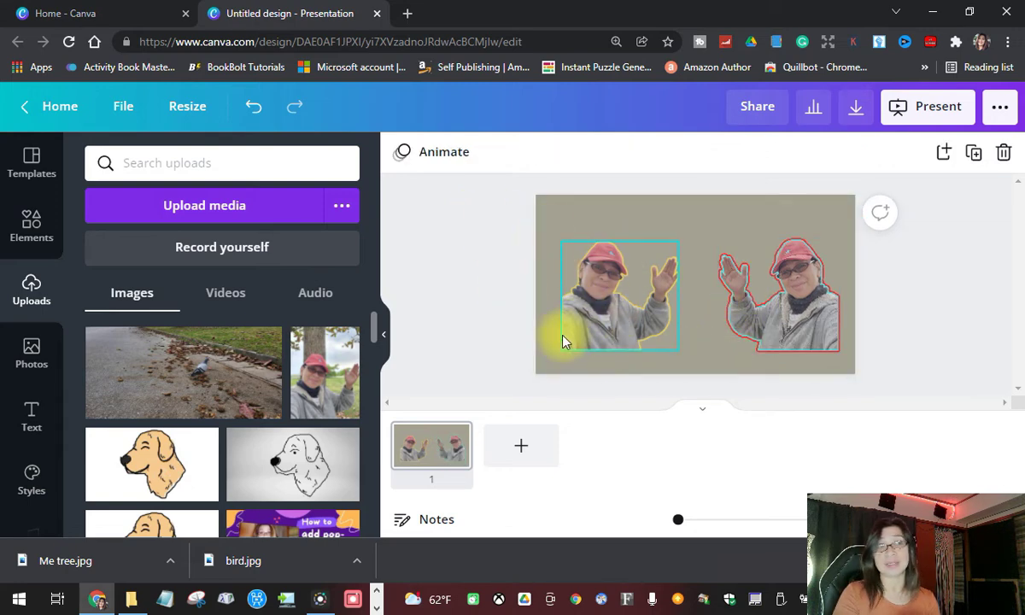
Add a third Glow shadow around the right cutout's red outline
{"action": "left_click", "coordinate": [770, 310]}
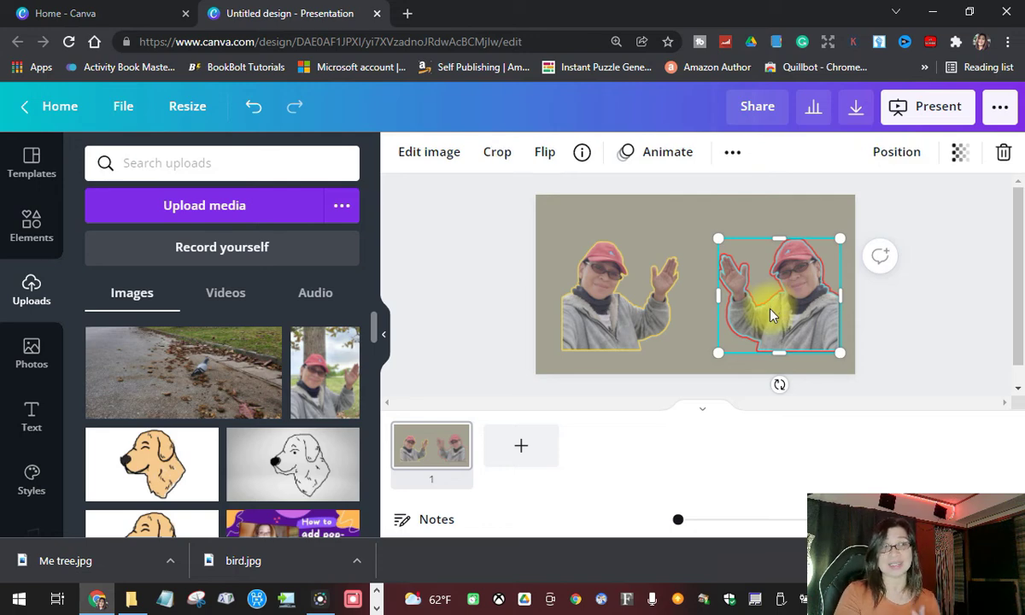
{"action": "left_click", "coordinate": [422, 155]}
{"action": "scroll", "coordinate": [237, 366], "scroll_direction": "down", "scroll_amount": 8}
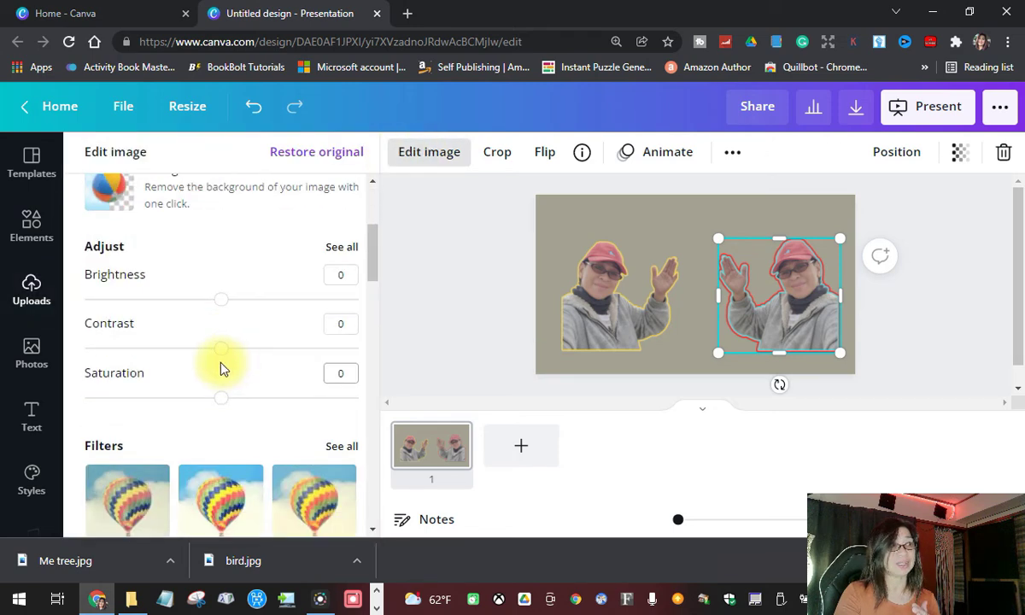
{"action": "left_click", "coordinate": [147, 364]}
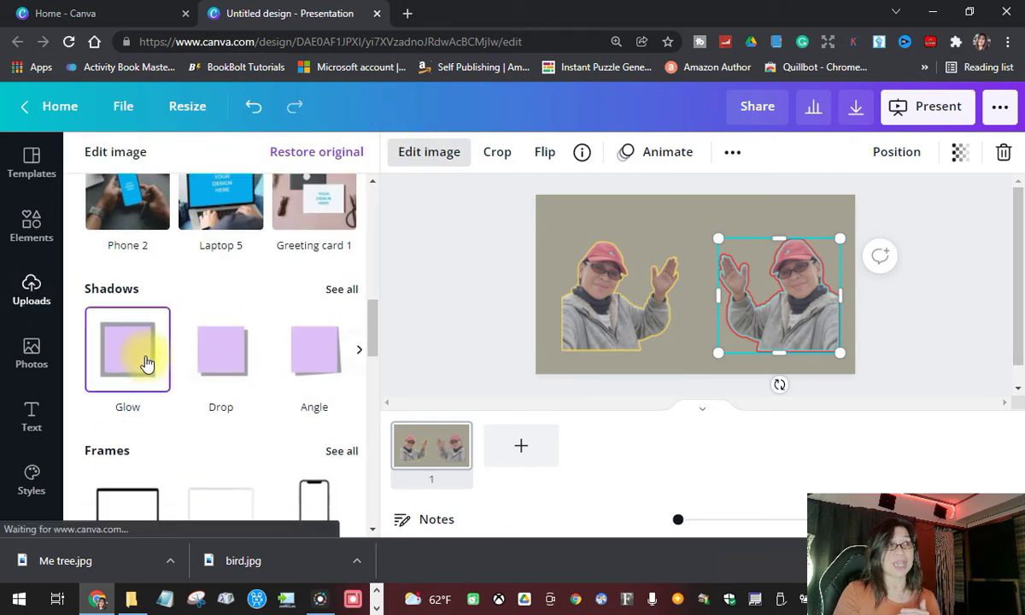
{"action": "left_click", "coordinate": [145, 364]}
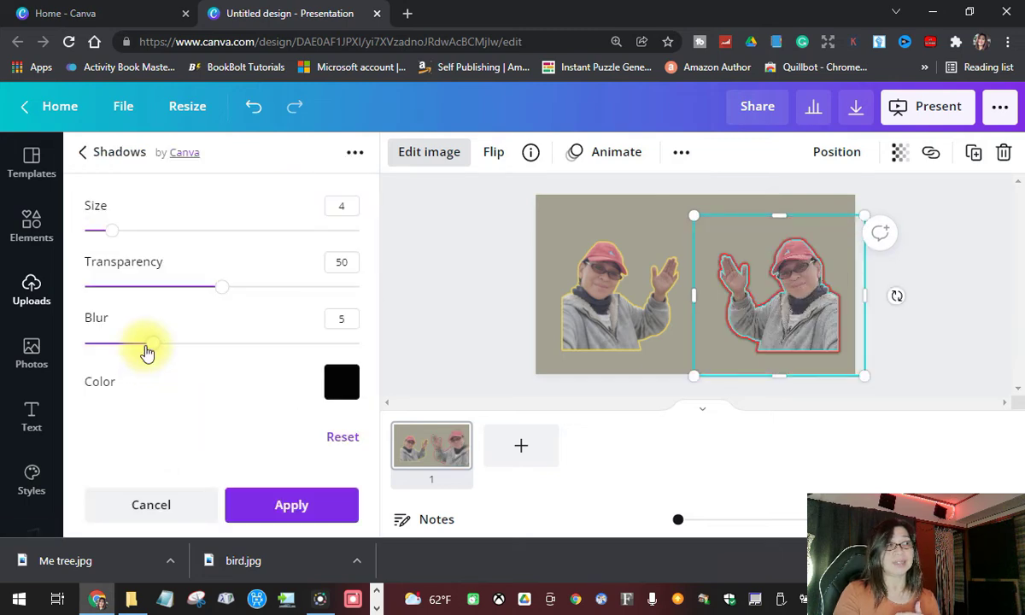
Set the third glow's blur to 0, transparency to 100 and size to 13, keep it black, and apply it
{"action": "left_click_drag", "start_coordinate": [149, 352], "coordinate": [88, 362]}
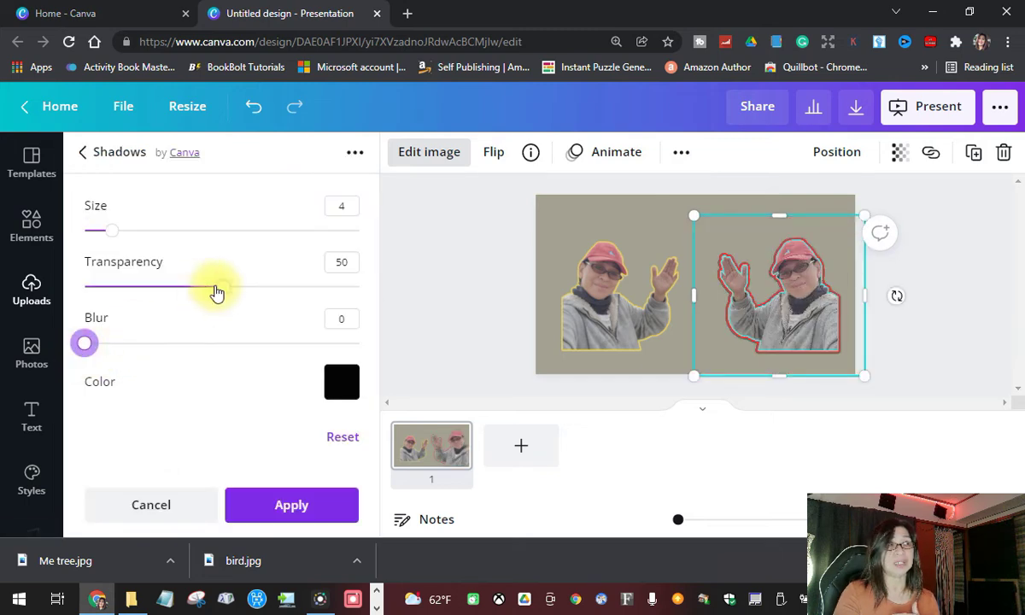
{"action": "left_click_drag", "start_coordinate": [219, 286], "coordinate": [363, 295]}
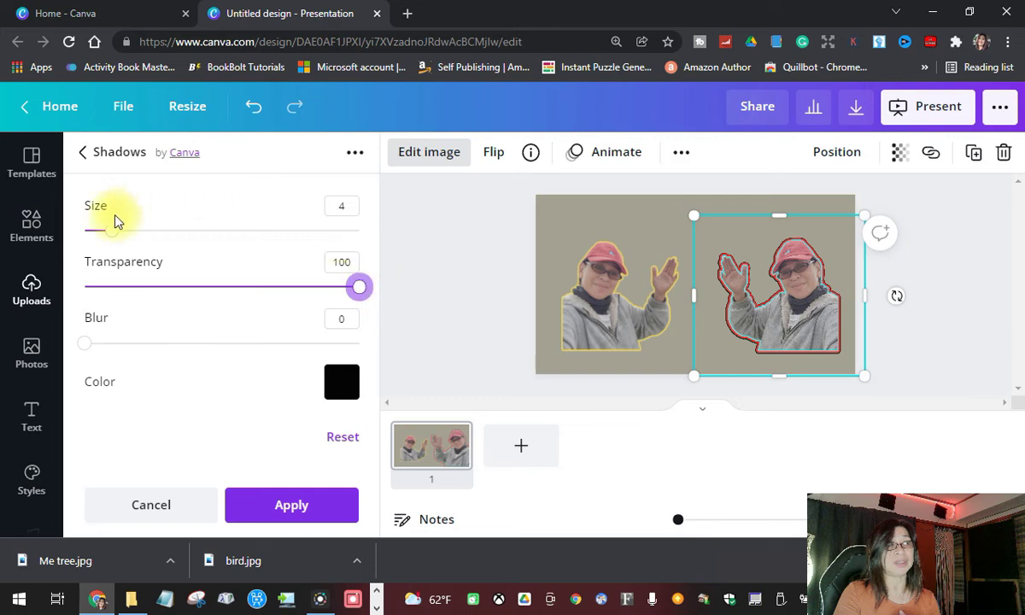
{"action": "left_click_drag", "start_coordinate": [112, 238], "coordinate": [175, 238]}
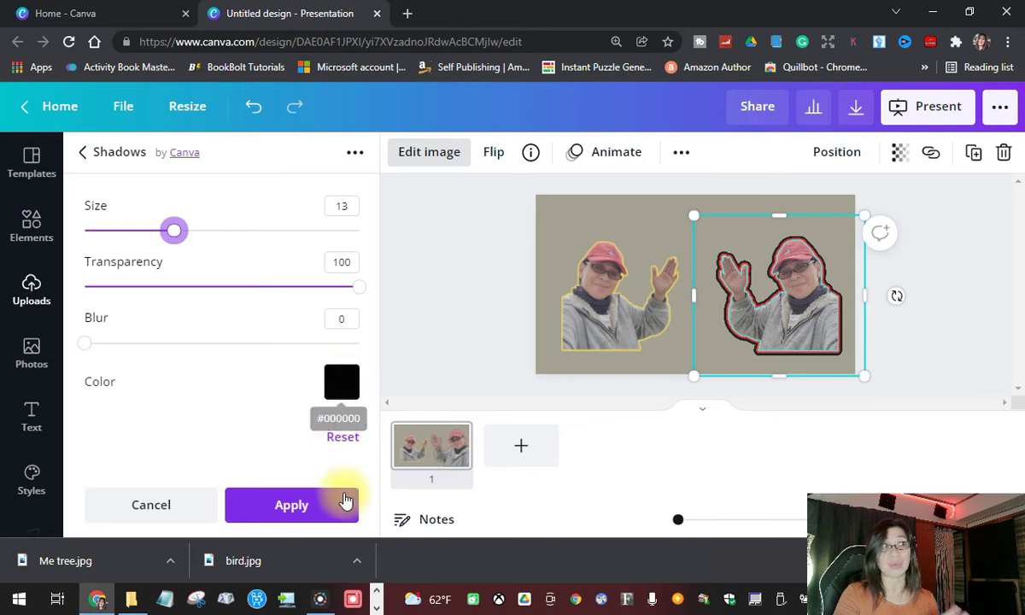
{"action": "left_click", "coordinate": [322, 508]}
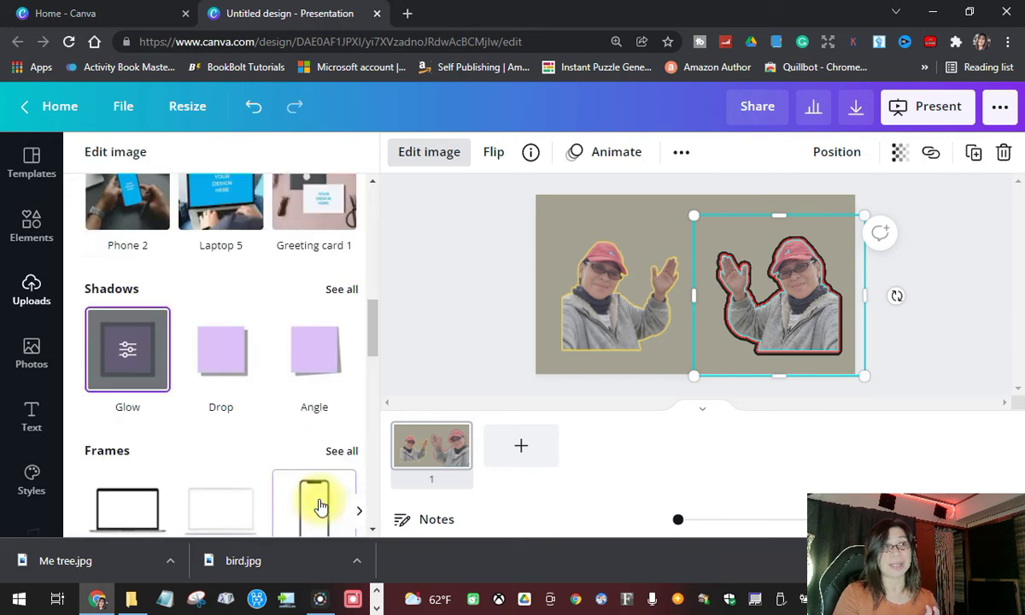
{"action": "key", "text": "Escape"}
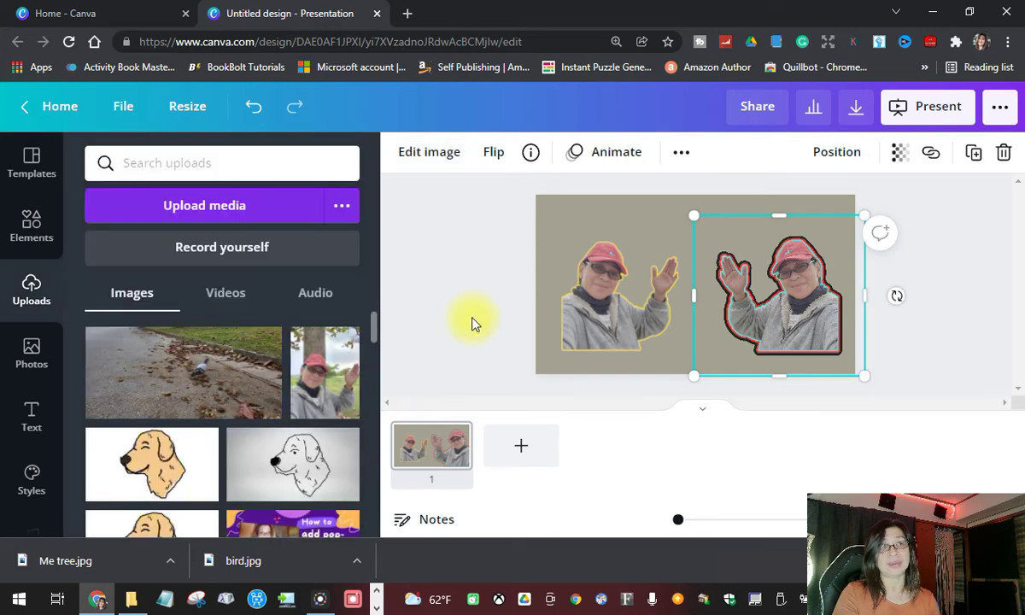
{"action": "left_click", "coordinate": [954, 340]}
{"action": "left_click", "coordinate": [623, 282]}
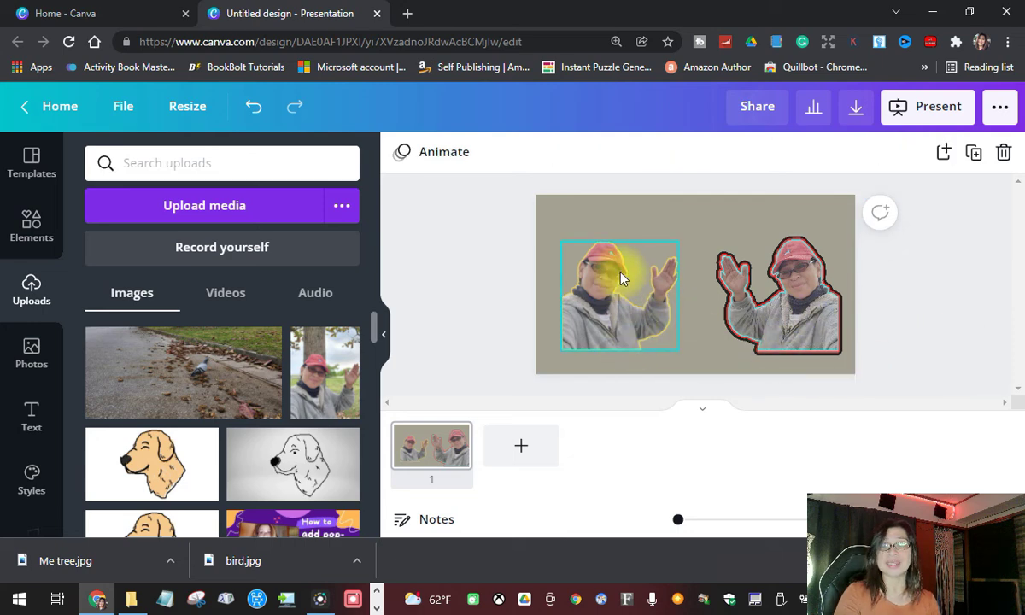